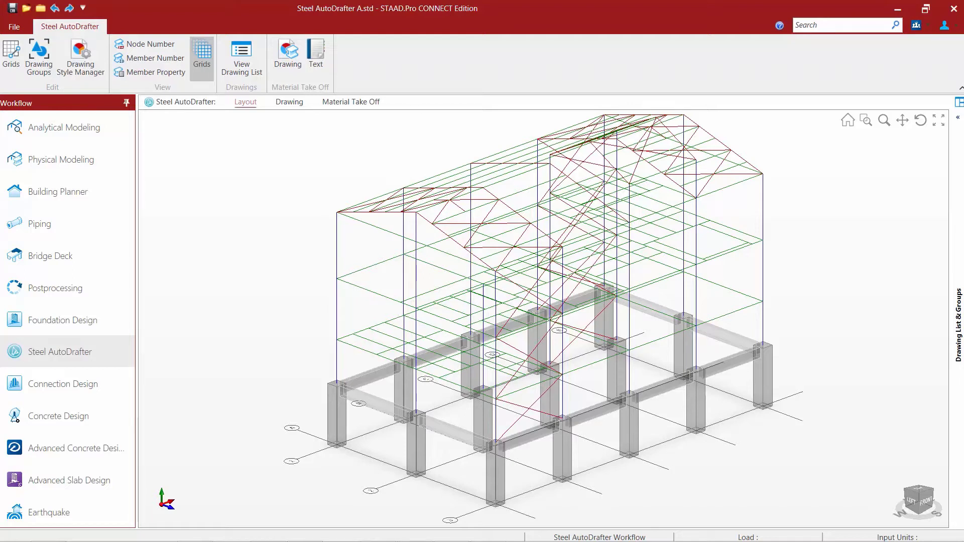
- Generate Drawing 1, a 1:100 full-section elevation at X = 0, and pan and zoom to view it
{"action": "right_click", "coordinate": [339, 265]}
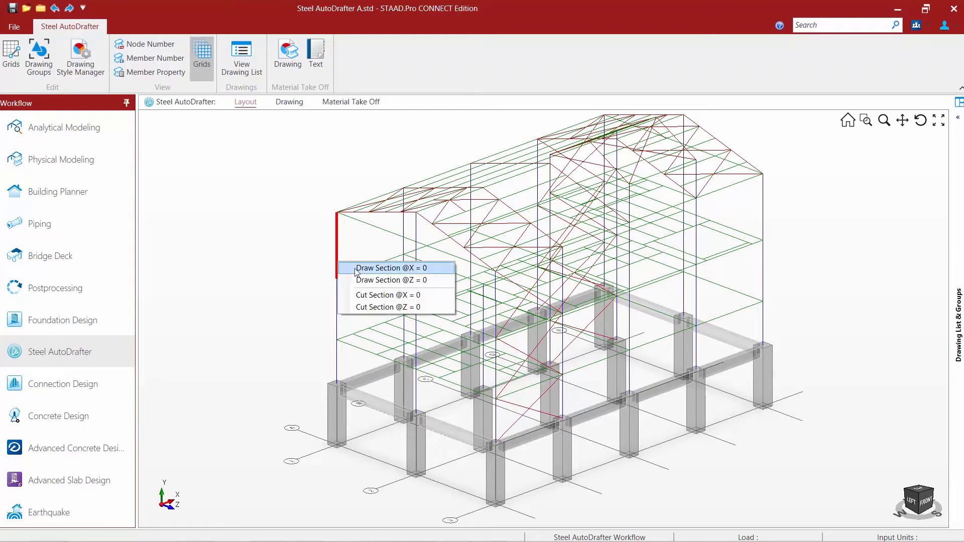
{"action": "left_click", "coordinate": [356, 270]}
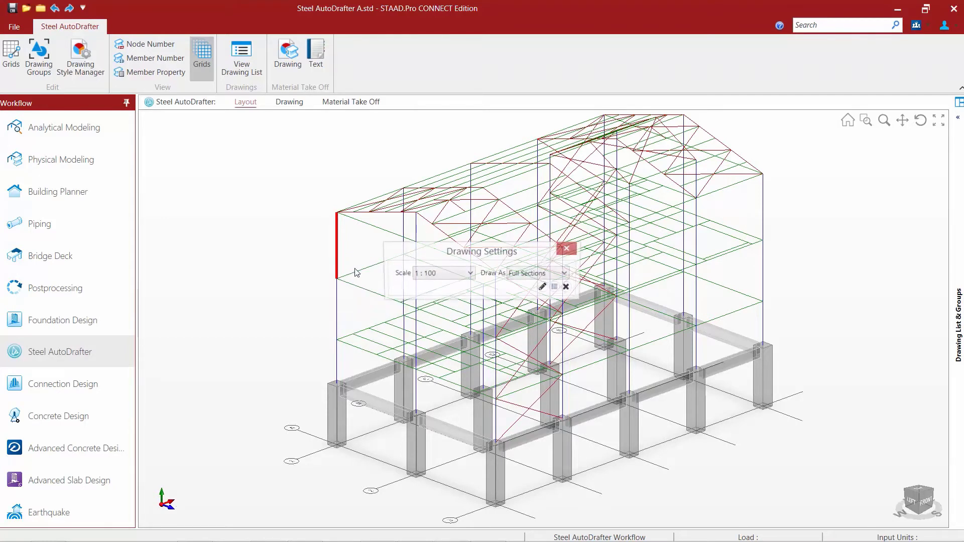
{"action": "left_click", "coordinate": [543, 287]}
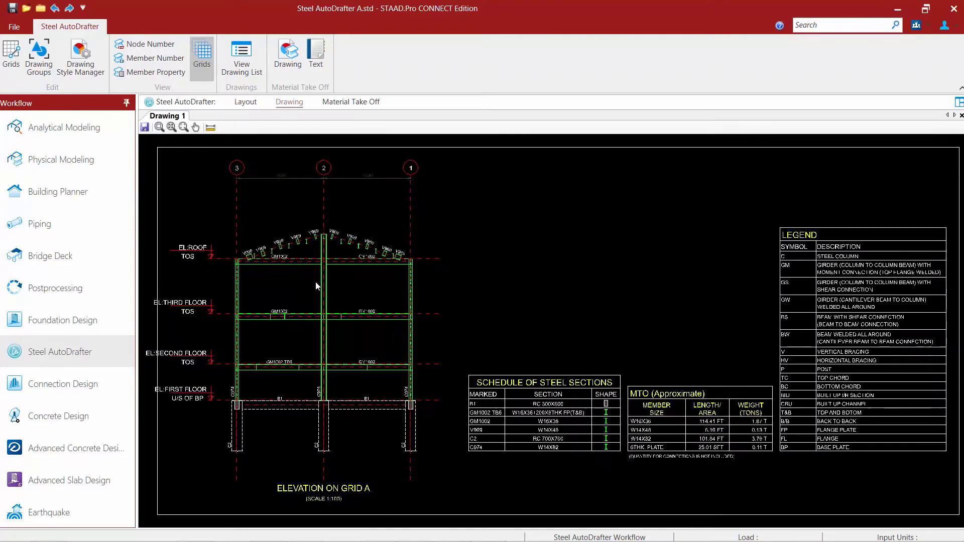
{"action": "middle_click_drag", "start_coordinate": [315, 281], "coordinate": [400, 296]}
{"action": "scroll", "coordinate": [375, 291], "scroll_direction": "up", "scroll_amount": 3}
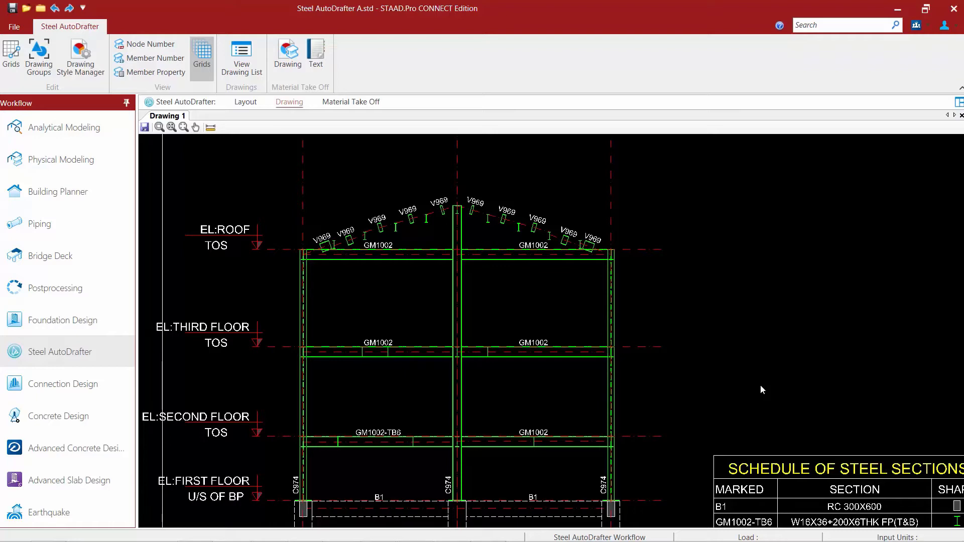
- Go back to the 3-D frame Layout and bring up the corner column's section options
{"action": "left_click", "coordinate": [246, 102]}
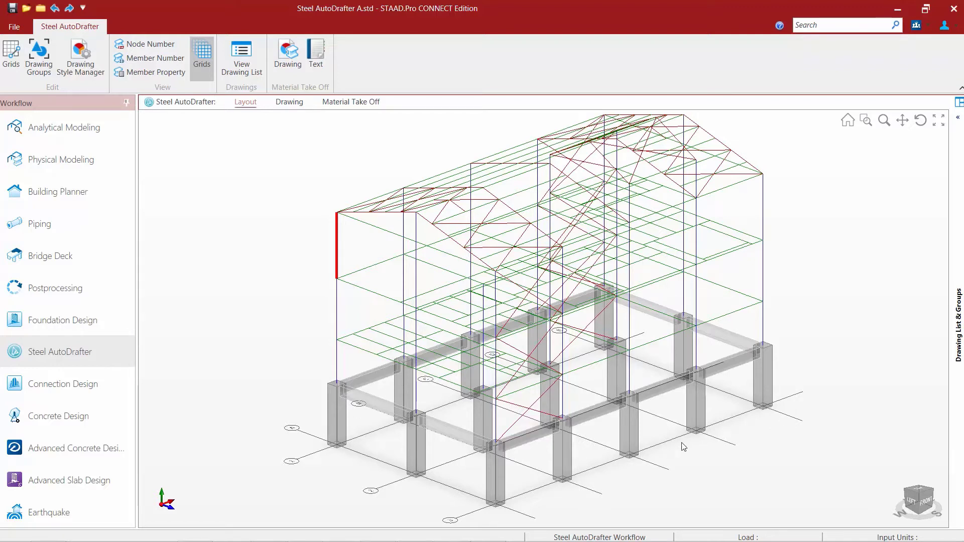
{"action": "right_click", "coordinate": [338, 268]}
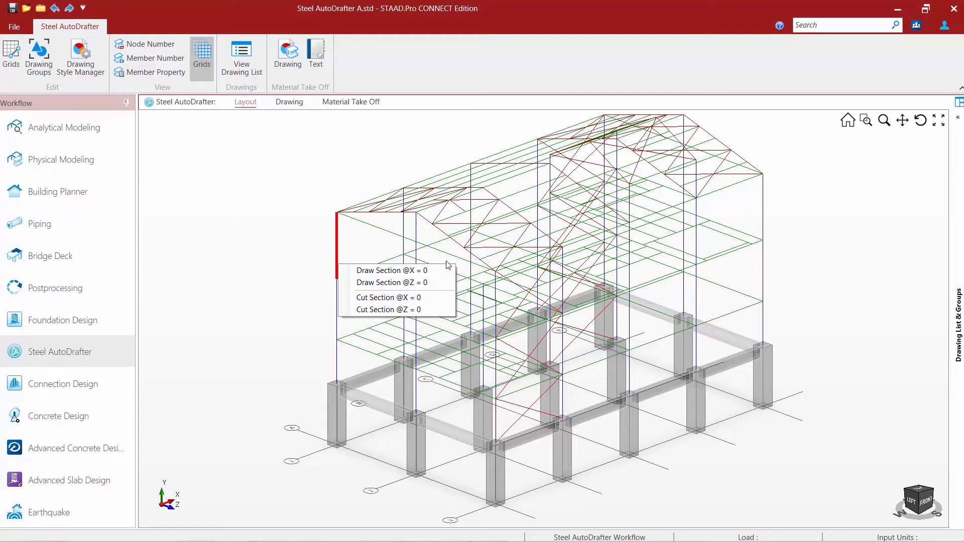
- Cut the section at X = 0 and group the left rafter as portal PTL-1 with ISMC75 purlins at 1000
{"action": "left_click", "coordinate": [384, 298]}
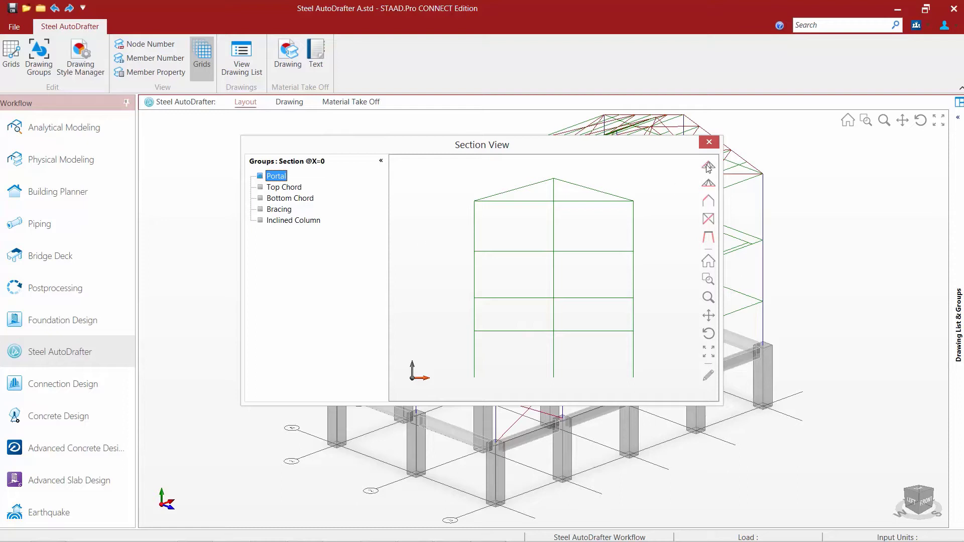
{"action": "left_click", "coordinate": [708, 203]}
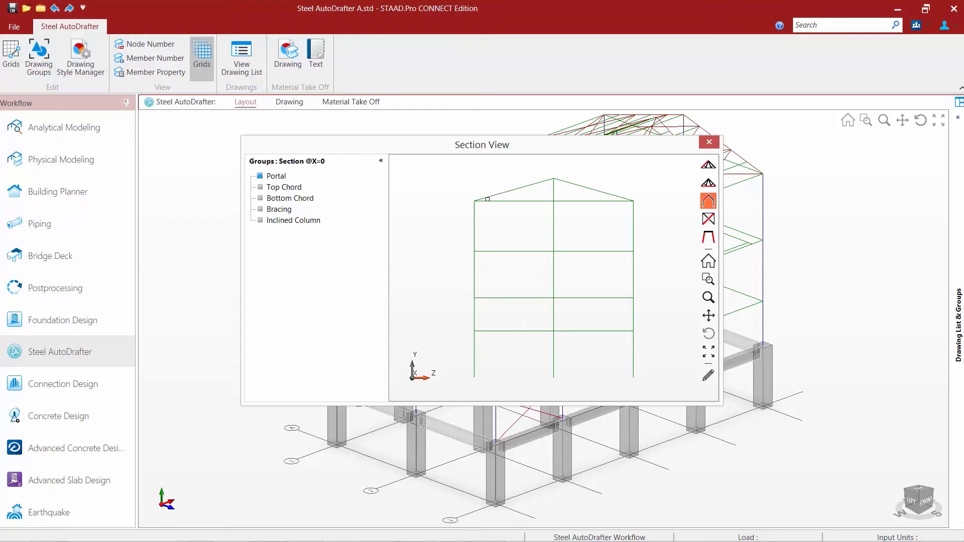
{"action": "left_click", "coordinate": [487, 198]}
{"action": "right_click", "coordinate": [545, 181]}
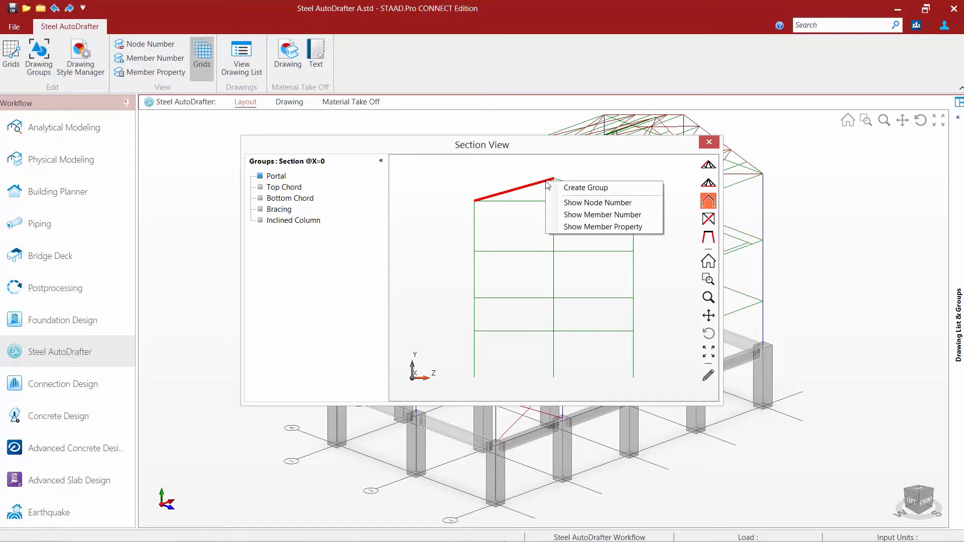
{"action": "left_click", "coordinate": [555, 188]}
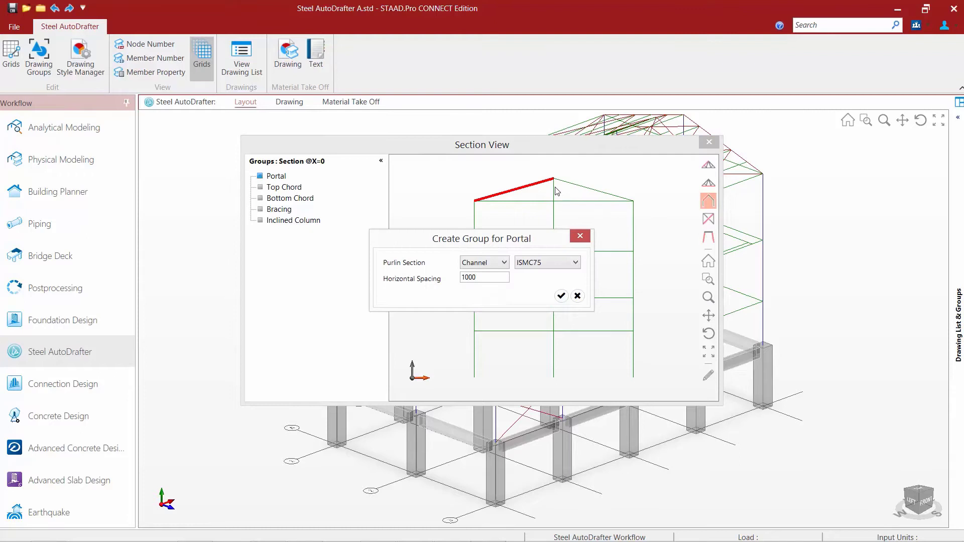
{"action": "left_click", "coordinate": [565, 297]}
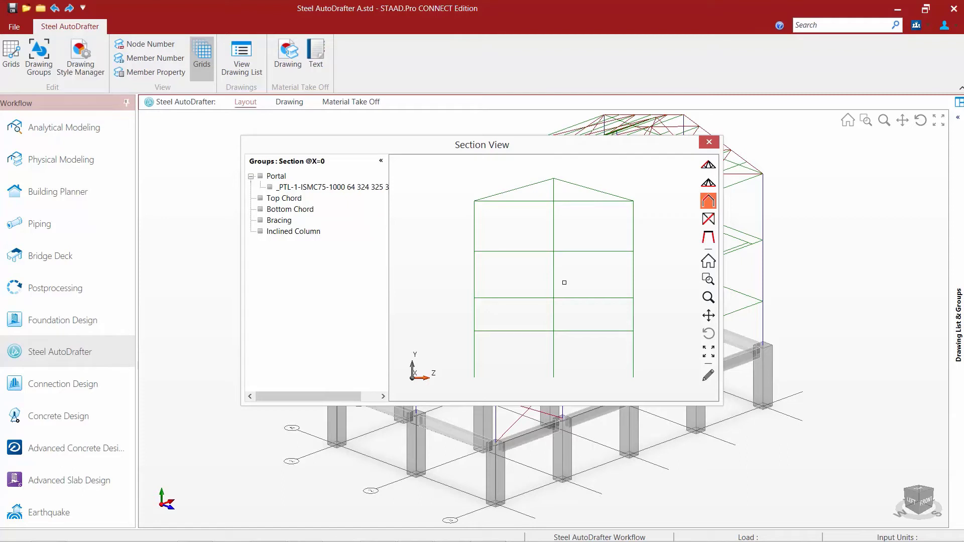
{"action": "left_click", "coordinate": [318, 187]}
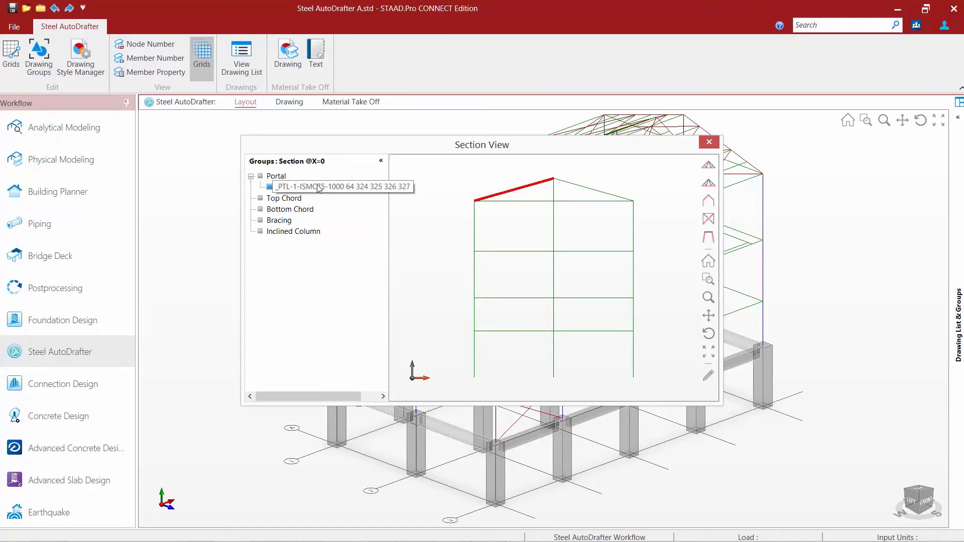
- Group the right rafter as portal PTL-2 with the same ISMC75 purlins at 1000 spacing
{"action": "left_click", "coordinate": [708, 201]}
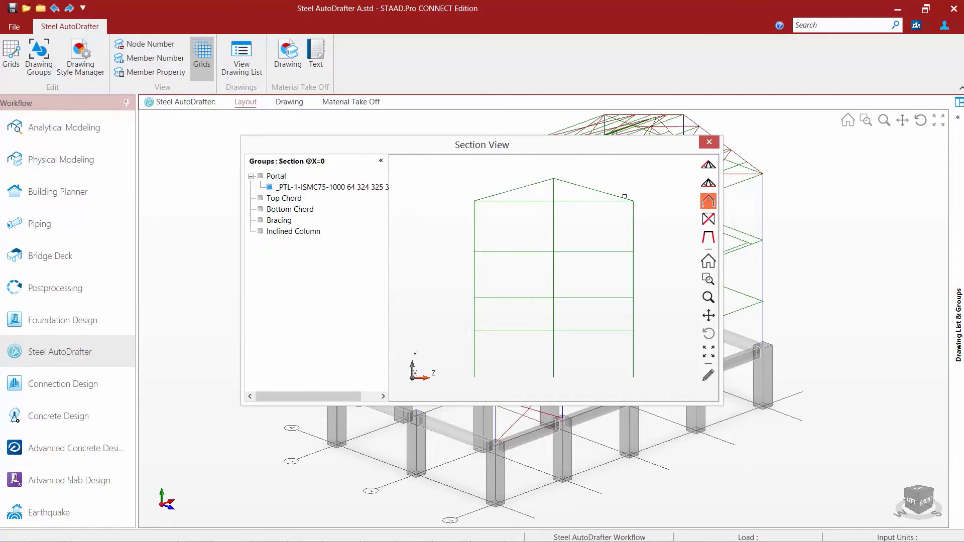
{"action": "left_click_drag", "start_coordinate": [624, 197], "coordinate": [563, 180]}
{"action": "right_click", "coordinate": [565, 181]}
{"action": "left_click", "coordinate": [598, 191]}
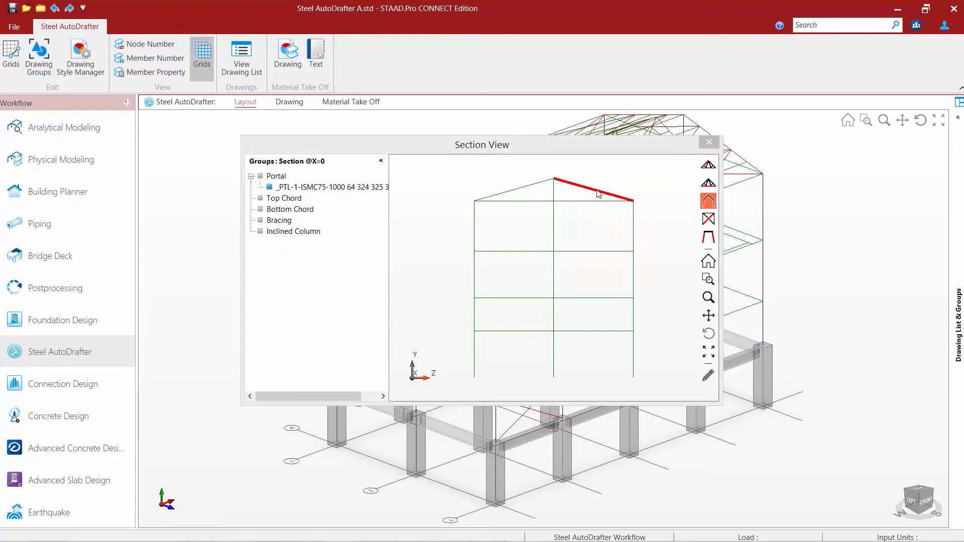
{"action": "left_click", "coordinate": [560, 296]}
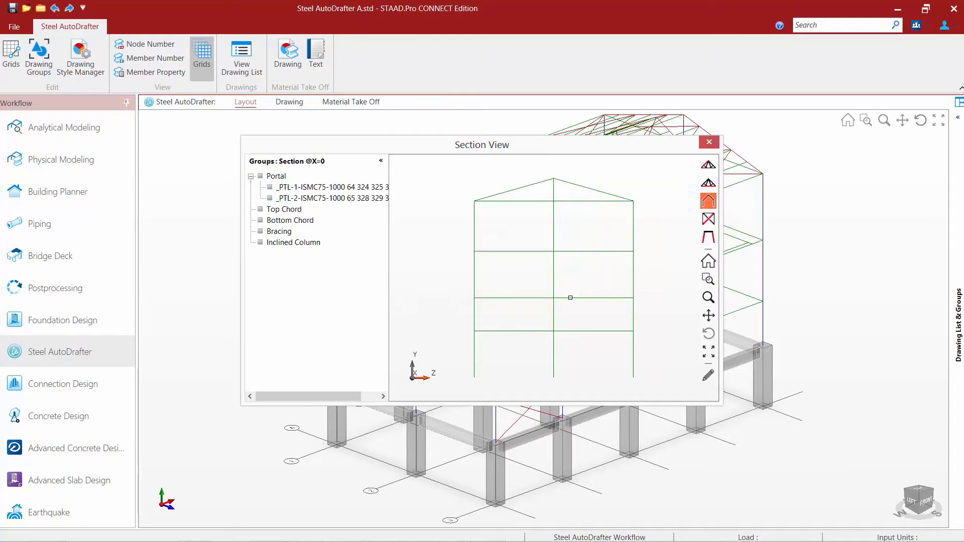
- Close Section View, redraw the X = 0 elevation with portal-labelled rafters, and go back to Layout
{"action": "left_click", "coordinate": [709, 142]}
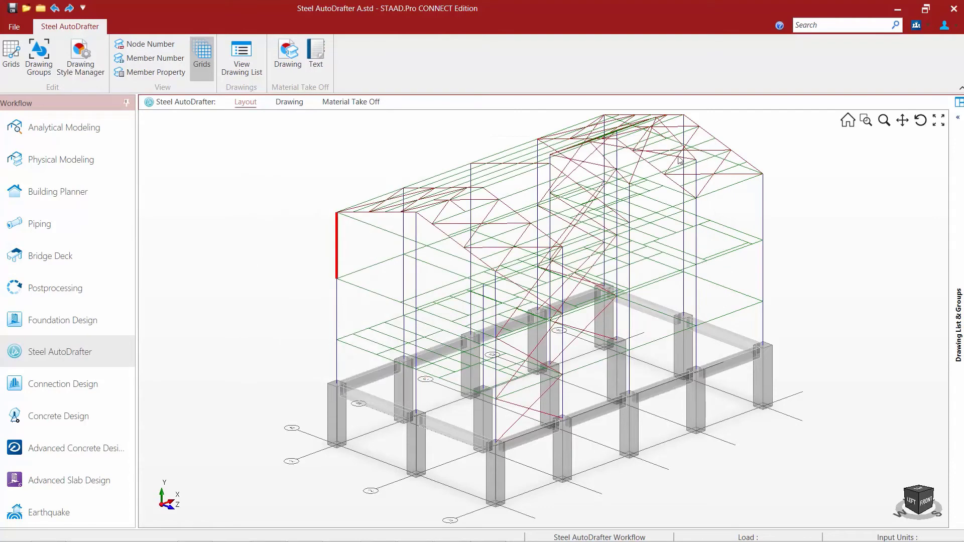
{"action": "right_click", "coordinate": [339, 250]}
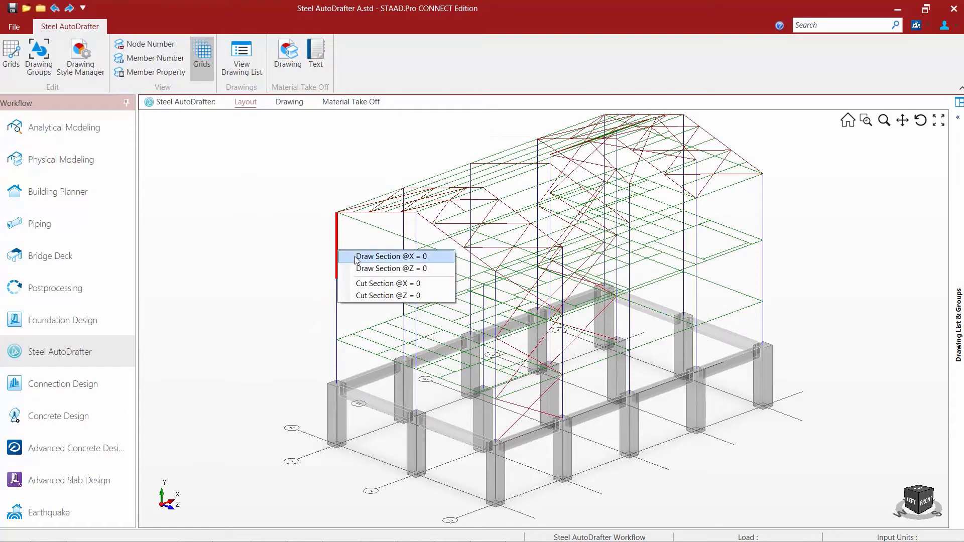
{"action": "left_click", "coordinate": [356, 257]}
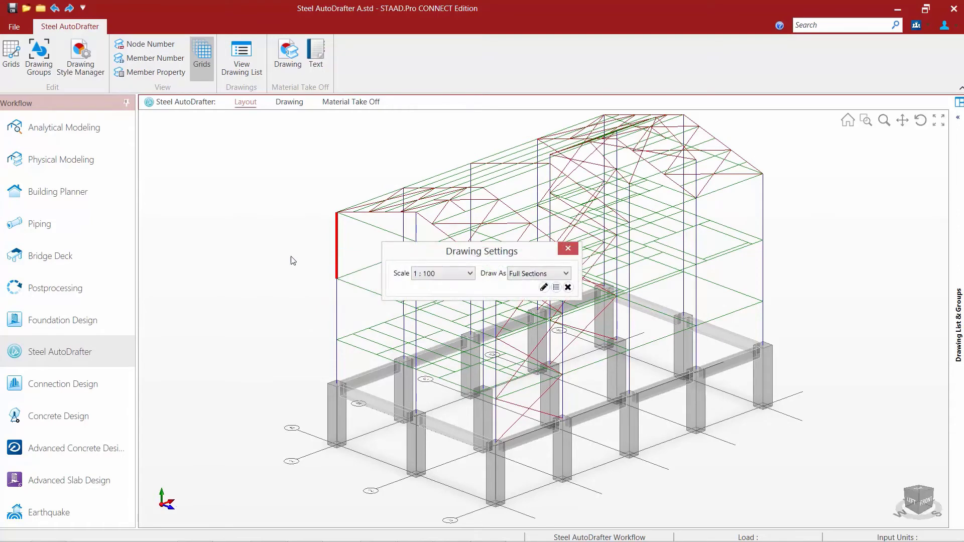
{"action": "left_click", "coordinate": [544, 287]}
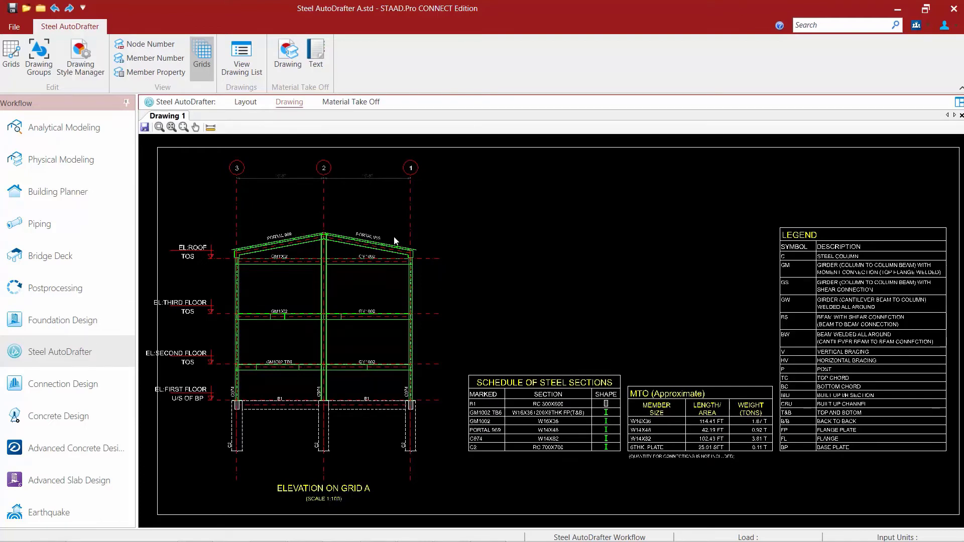
{"action": "left_click", "coordinate": [245, 102]}
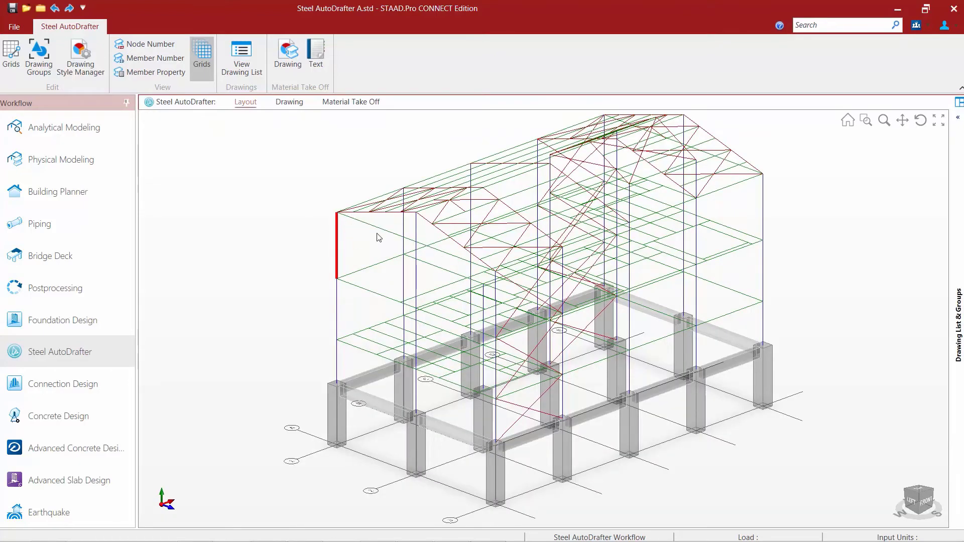
- Cut the section at X = 5000 and group the left rafter as portal PTL-3 (ISMC75, 1000)
{"action": "left_click", "coordinate": [404, 226]}
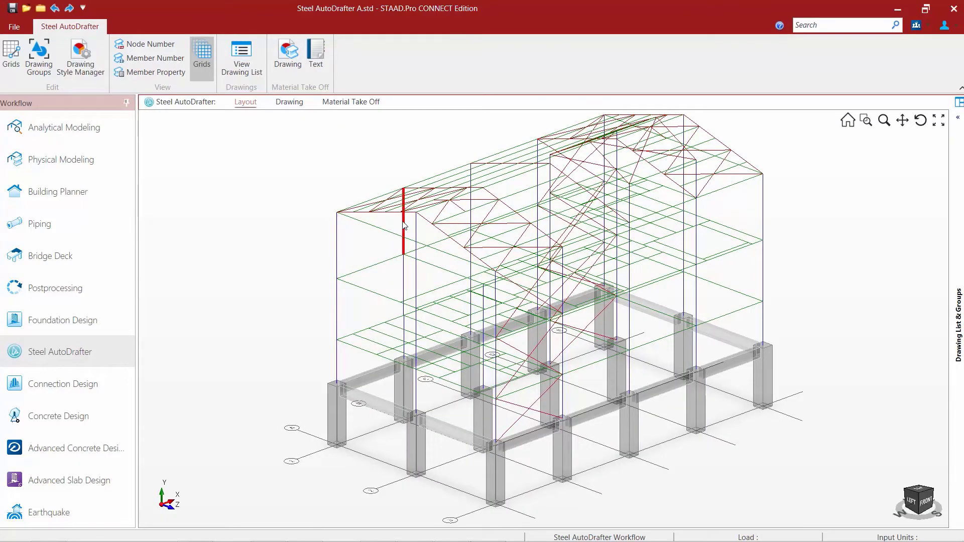
{"action": "right_click", "coordinate": [404, 226]}
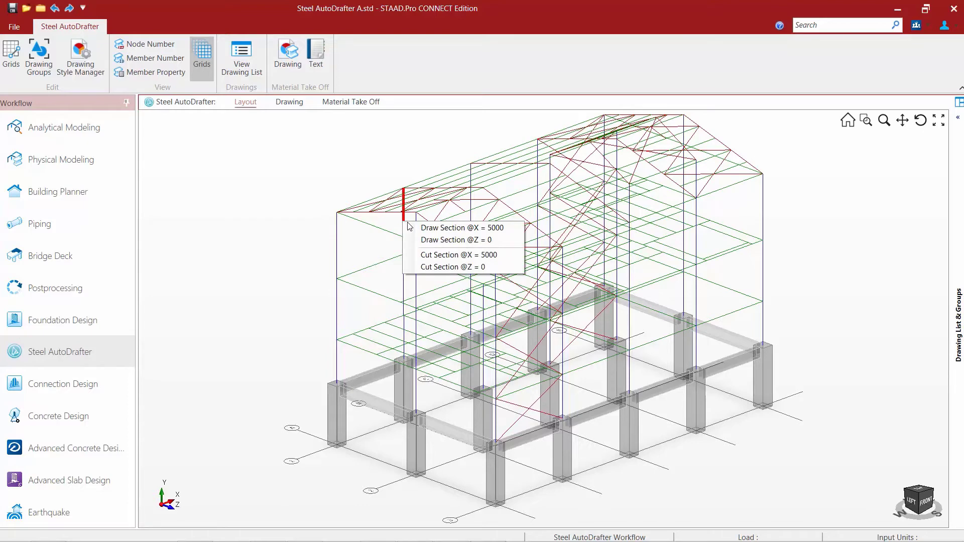
{"action": "left_click", "coordinate": [437, 256]}
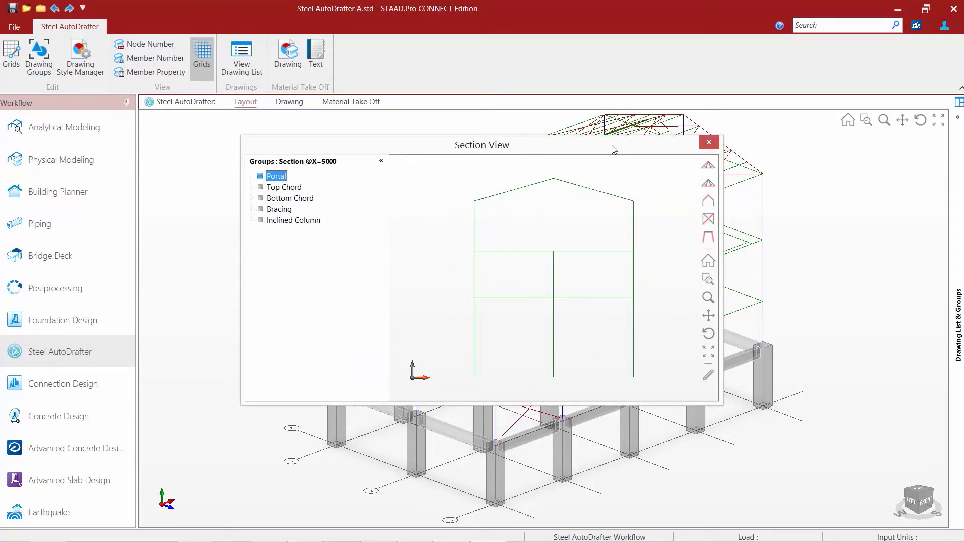
{"action": "left_click", "coordinate": [709, 201]}
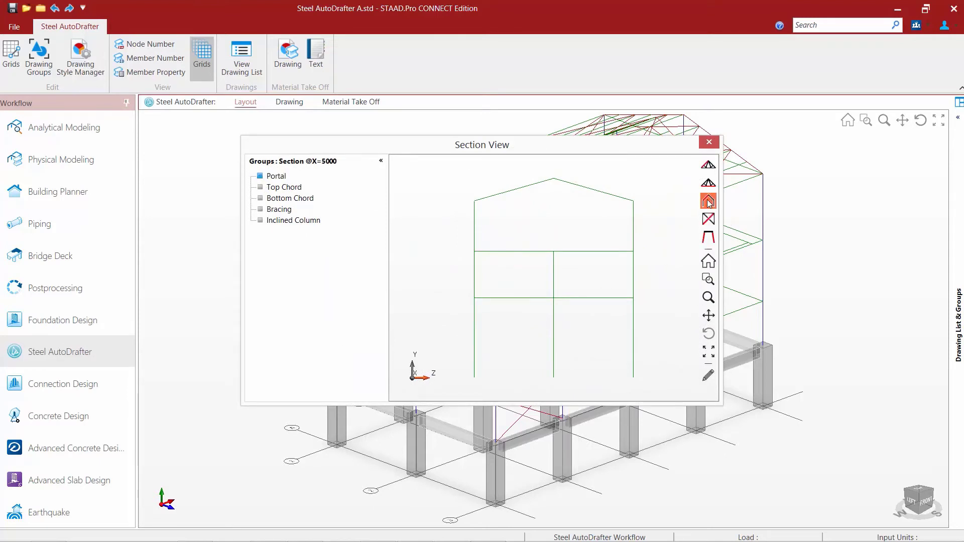
{"action": "left_click", "coordinate": [483, 196]}
{"action": "left_click", "coordinate": [553, 179]}
{"action": "right_click", "coordinate": [554, 182]}
{"action": "left_click", "coordinate": [567, 187]}
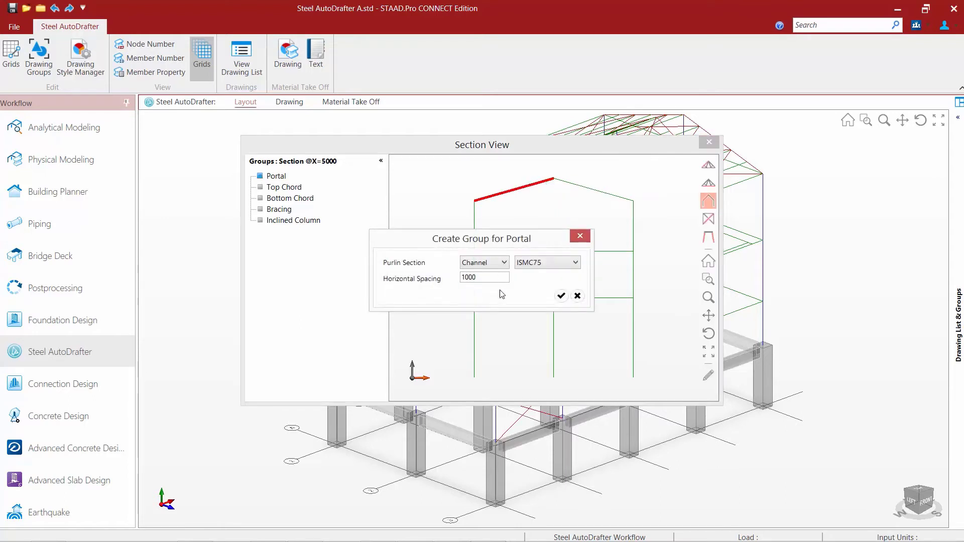
{"action": "left_click", "coordinate": [561, 295]}
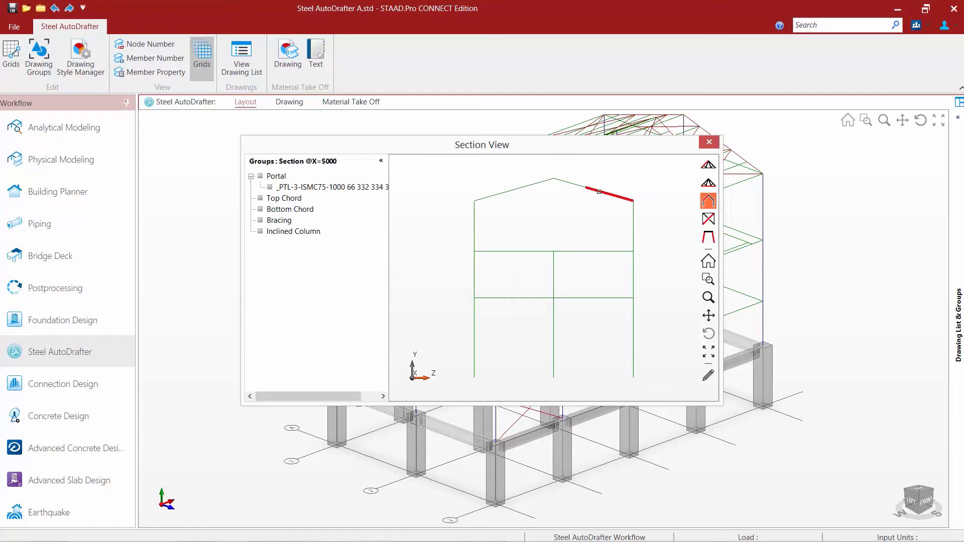
- Add portal PTL-4 for the second rafter at X = 5000 and close that section
{"action": "right_click", "coordinate": [564, 182]}
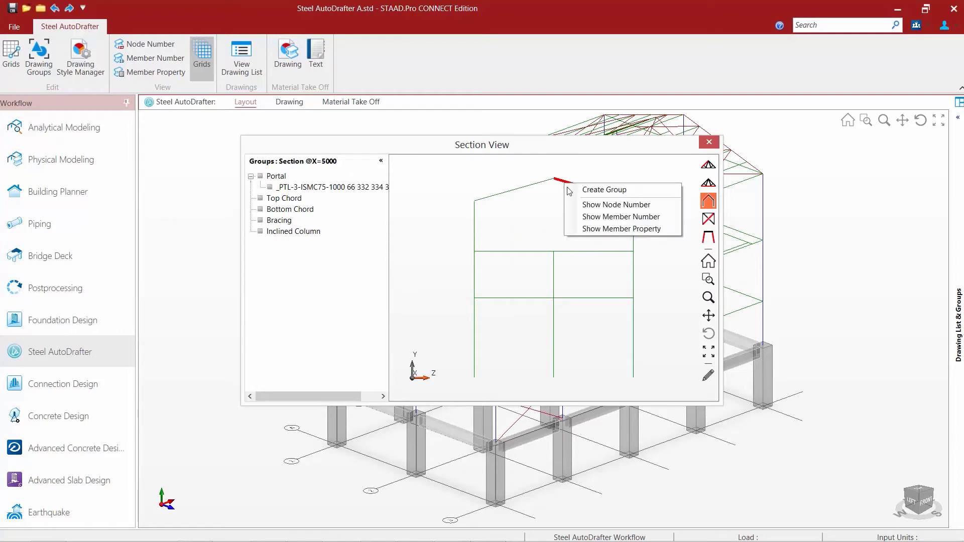
{"action": "left_click", "coordinate": [585, 191]}
{"action": "left_click", "coordinate": [561, 295]}
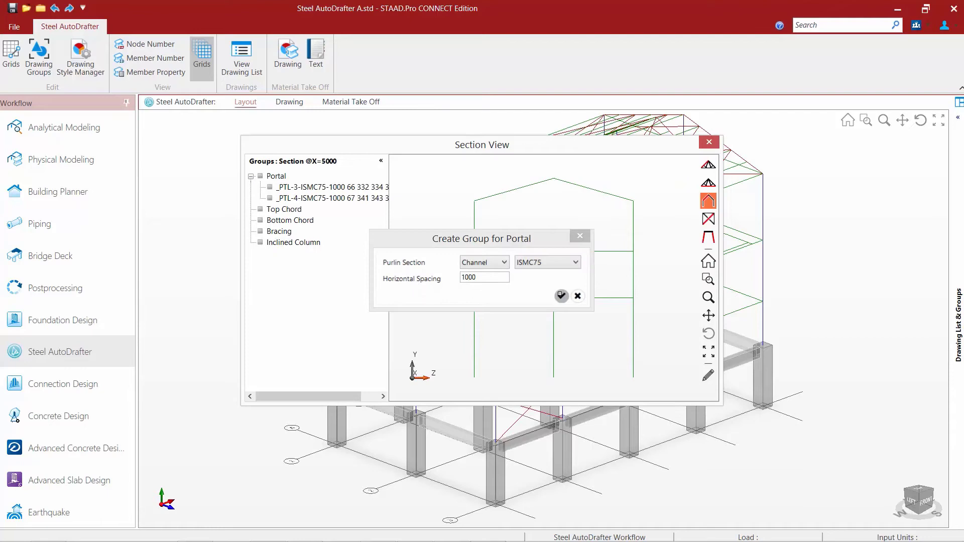
{"action": "left_click", "coordinate": [709, 143]}
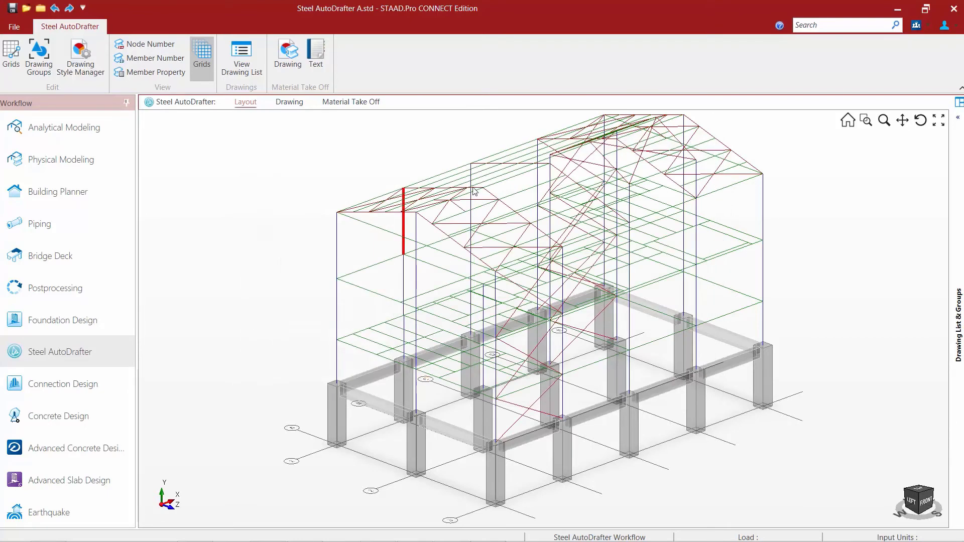
- Cut the section at X = 10000 and group the lower-left rafter as portal PTL-5
{"action": "right_click", "coordinate": [472, 210]}
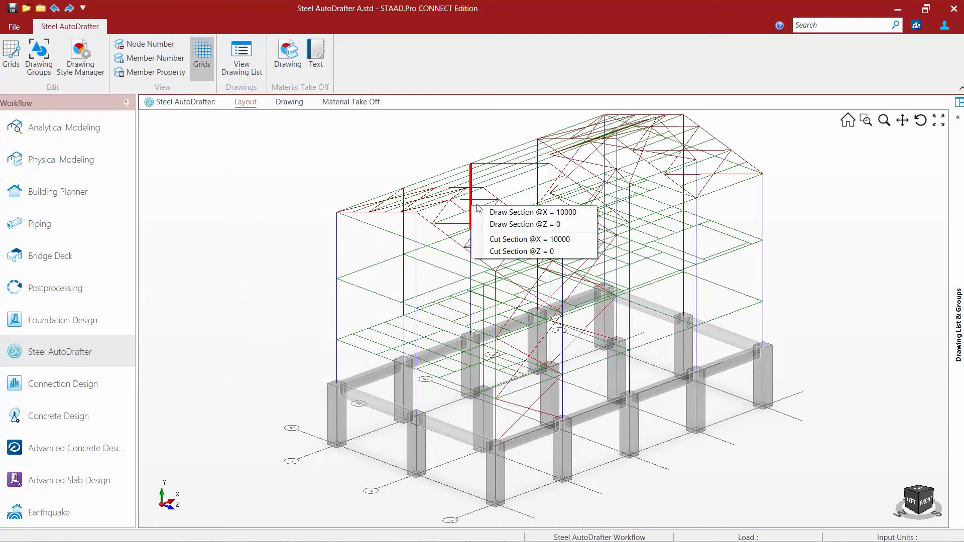
{"action": "left_click", "coordinate": [495, 239]}
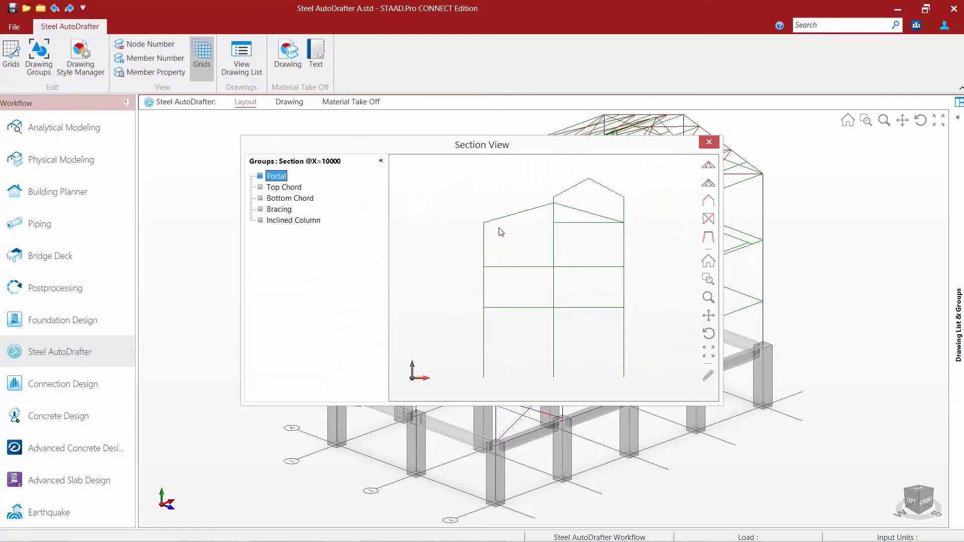
{"action": "left_click", "coordinate": [709, 201]}
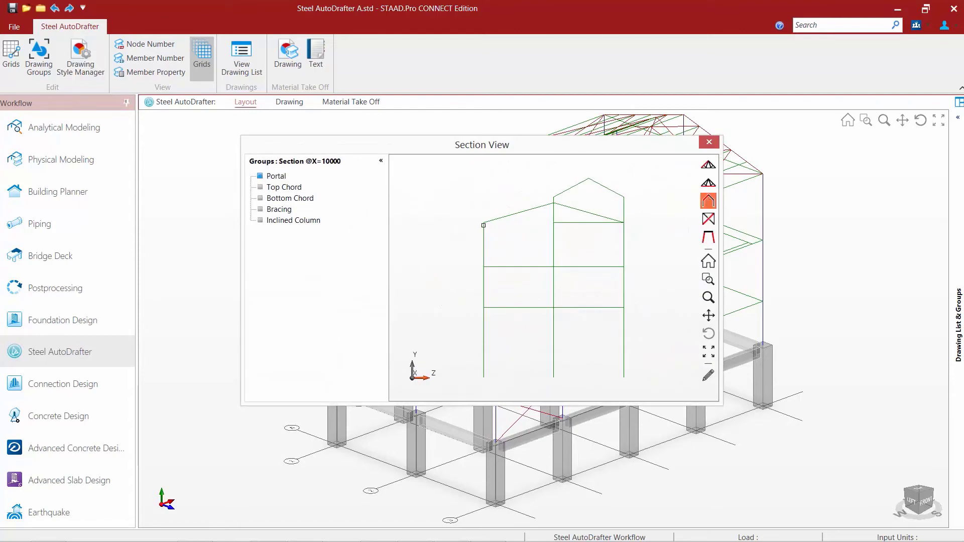
{"action": "left_click_drag", "start_coordinate": [488, 220], "coordinate": [551, 205]}
{"action": "right_click", "coordinate": [546, 206]}
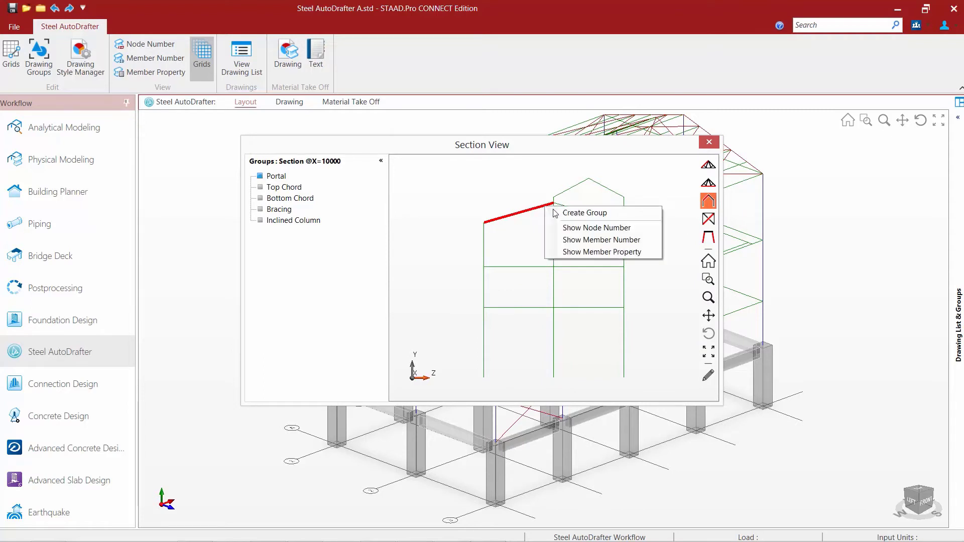
{"action": "left_click", "coordinate": [588, 213]}
{"action": "left_click", "coordinate": [561, 297]}
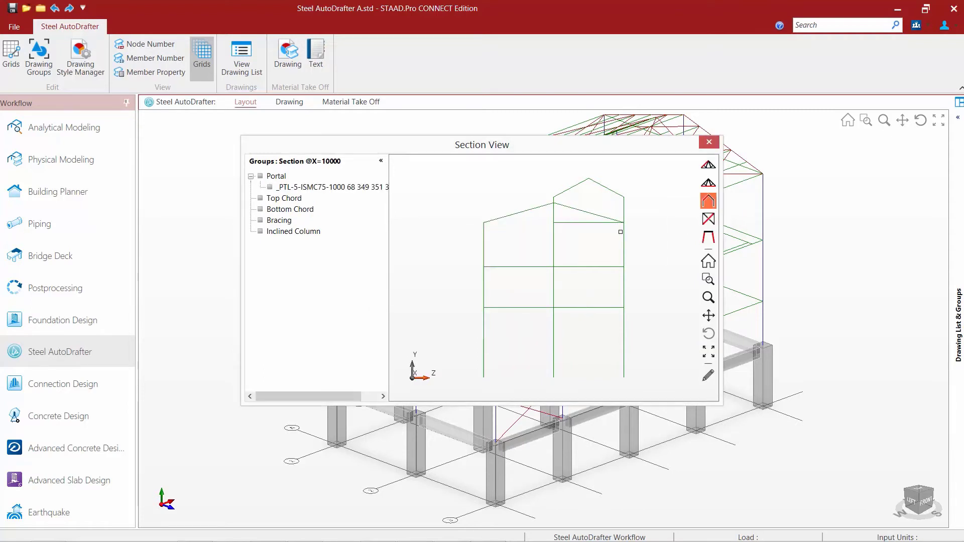
- Group the right sloping rafter at X = 10000 as portal PTL-6
{"action": "left_click_drag", "start_coordinate": [614, 219], "coordinate": [561, 207]}
{"action": "right_click", "coordinate": [561, 205]}
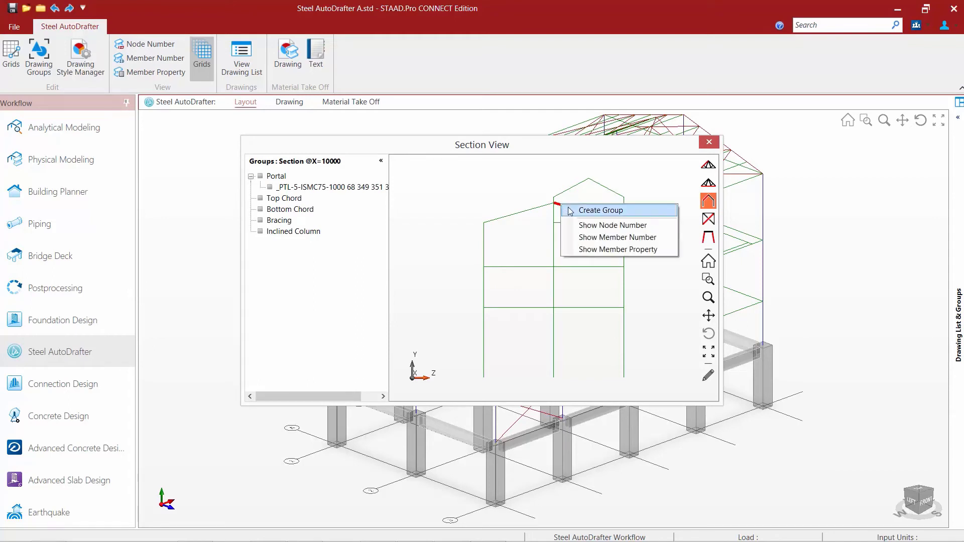
{"action": "left_click", "coordinate": [573, 211]}
{"action": "left_click", "coordinate": [560, 296]}
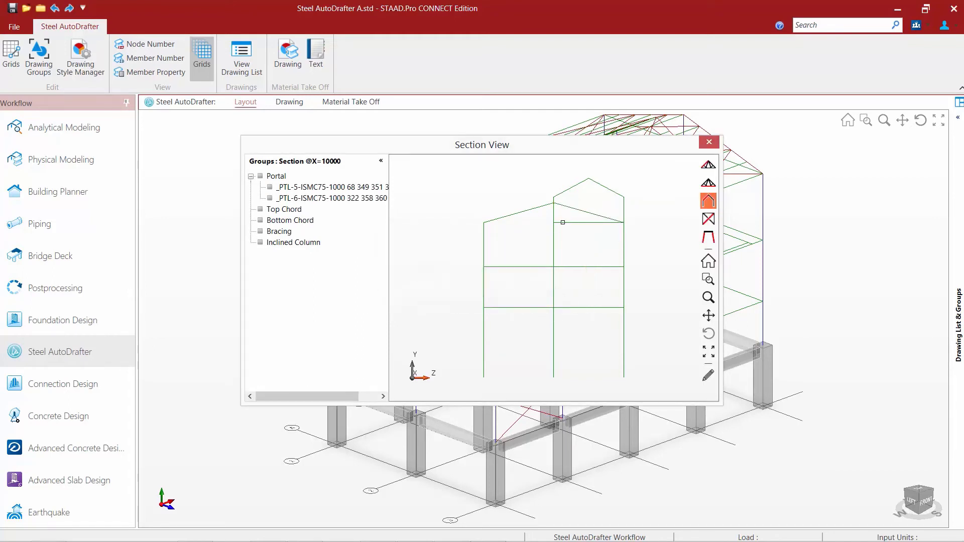
- Group the upper-left and upper-right rafters as PTL-7 and PTL-8, then close Section View
{"action": "left_click_drag", "start_coordinate": [564, 188], "coordinate": [578, 185]}
{"action": "right_click", "coordinate": [585, 185]}
{"action": "left_click", "coordinate": [603, 189]}
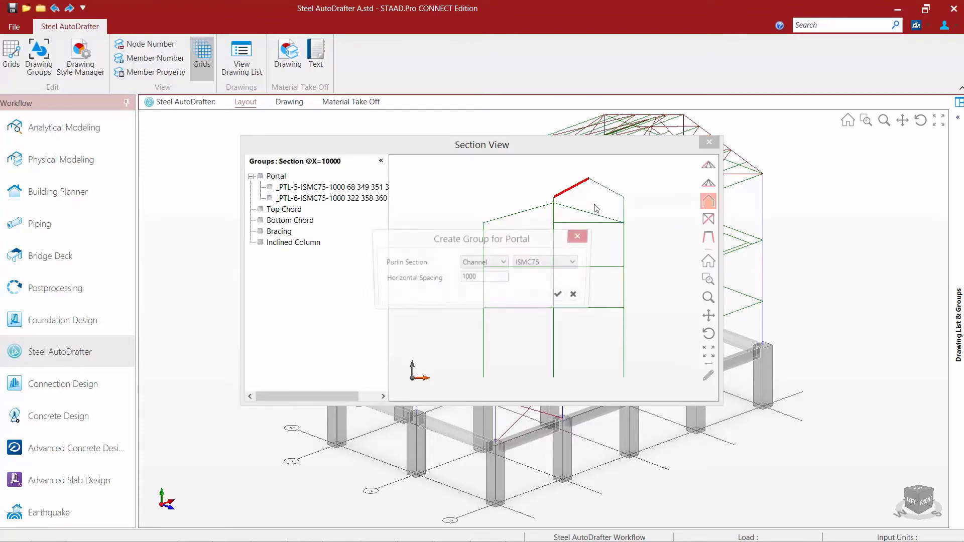
{"action": "left_click", "coordinate": [561, 296]}
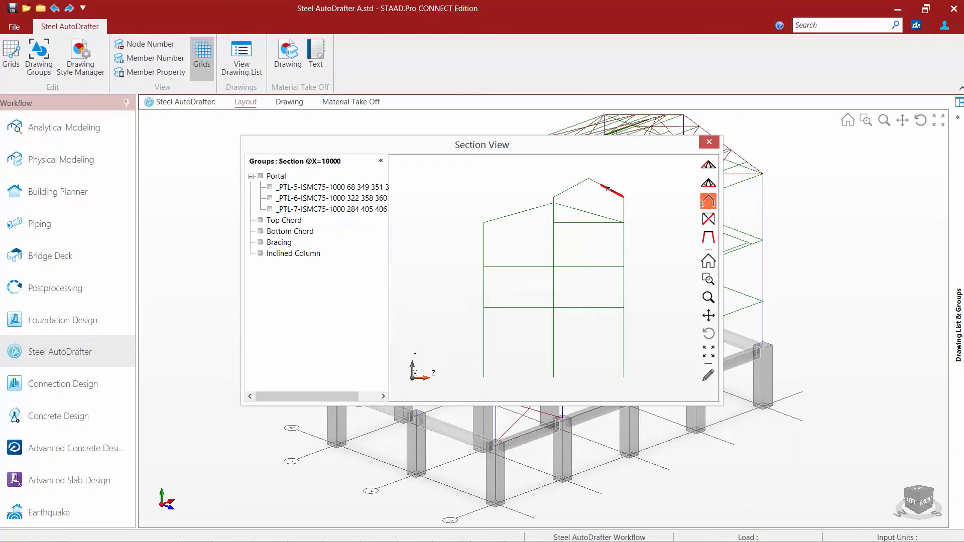
{"action": "right_click", "coordinate": [595, 182]}
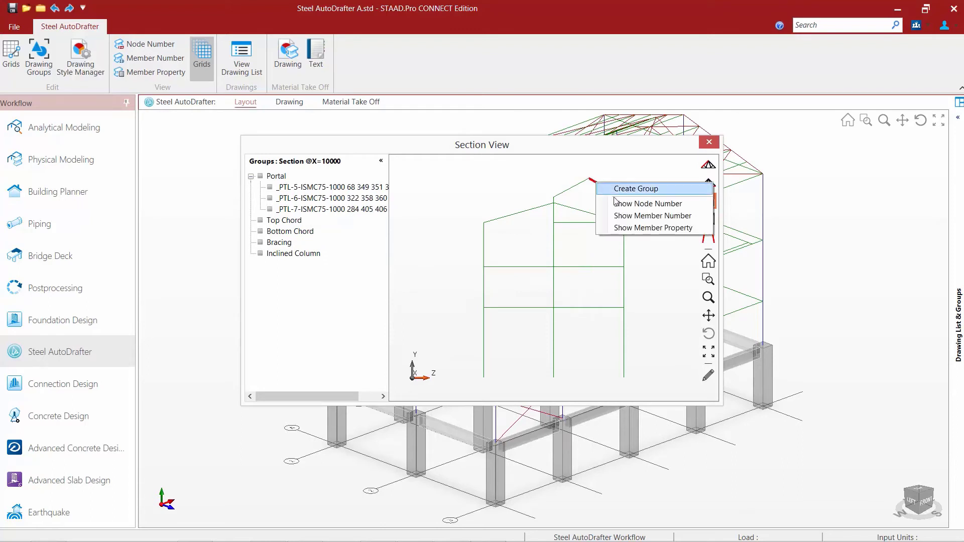
{"action": "left_click", "coordinate": [607, 187]}
{"action": "left_click", "coordinate": [562, 296]}
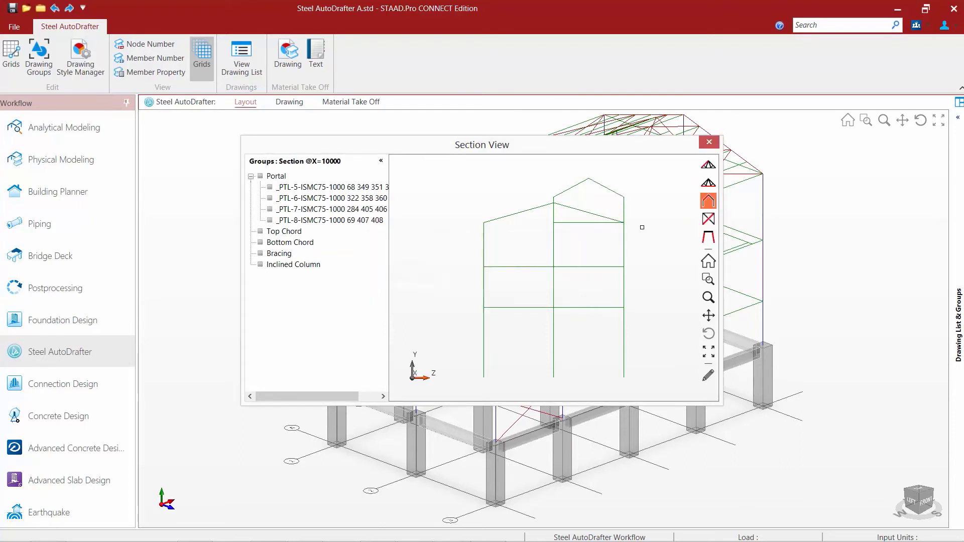
{"action": "left_click", "coordinate": [709, 142]}
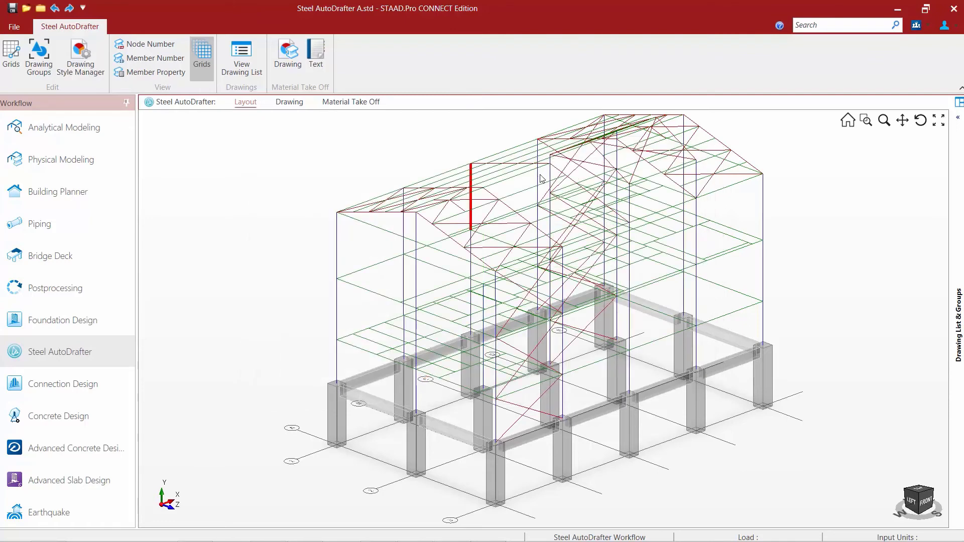
- Cut the section at X = 15000 and group the left rafter as portal PTL-9 (ISMC75, 1000)
{"action": "right_click", "coordinate": [539, 178]}
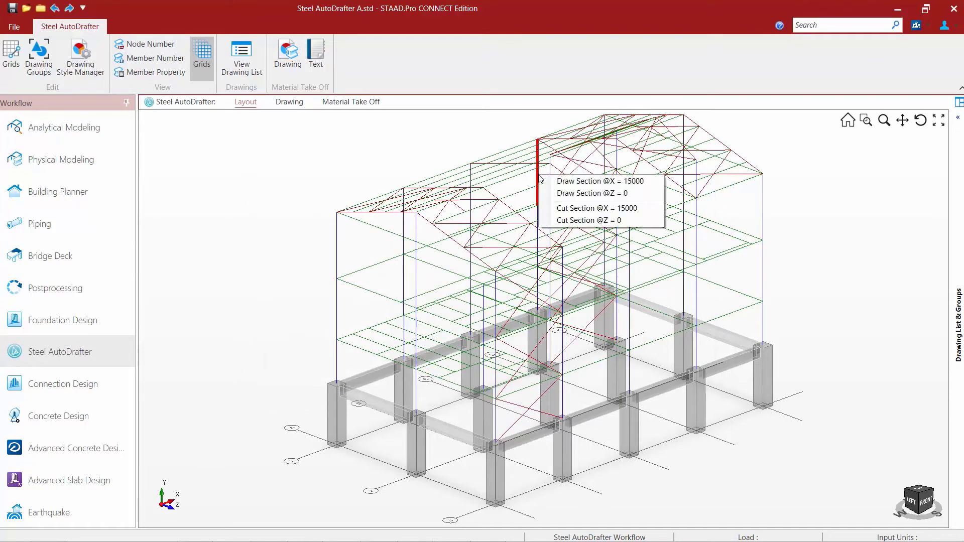
{"action": "left_click", "coordinate": [597, 208]}
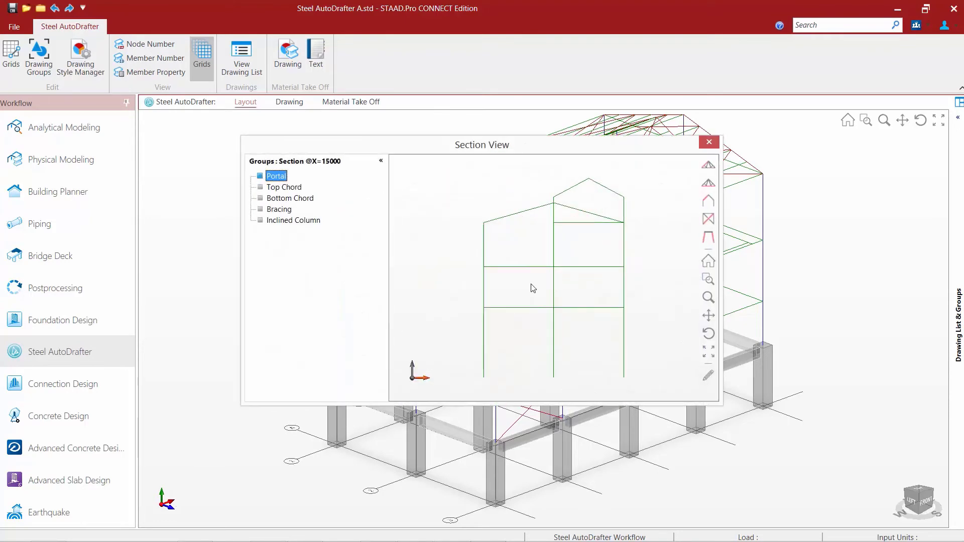
{"action": "left_click", "coordinate": [709, 201]}
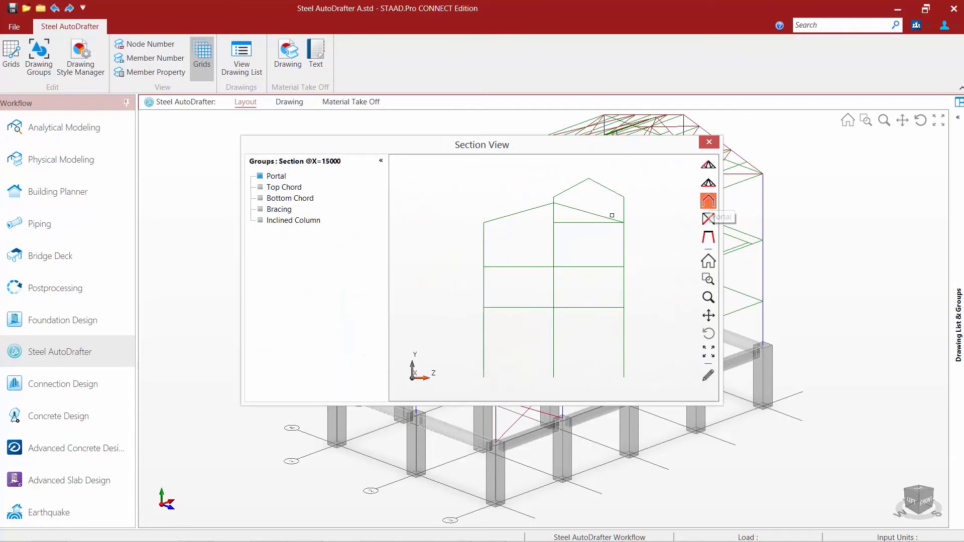
{"action": "left_click", "coordinate": [484, 223]}
{"action": "left_click", "coordinate": [554, 204]}
{"action": "right_click", "coordinate": [554, 203]}
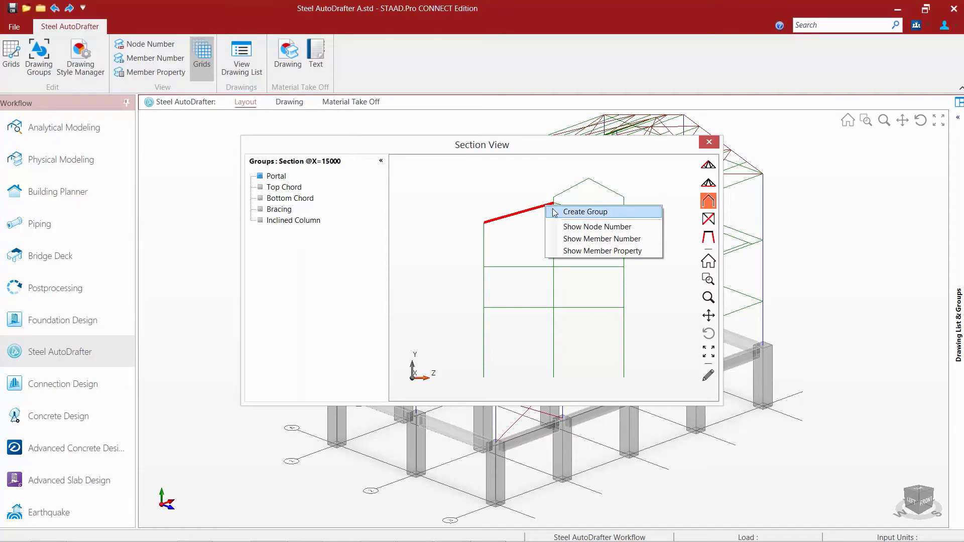
{"action": "left_click", "coordinate": [573, 210]}
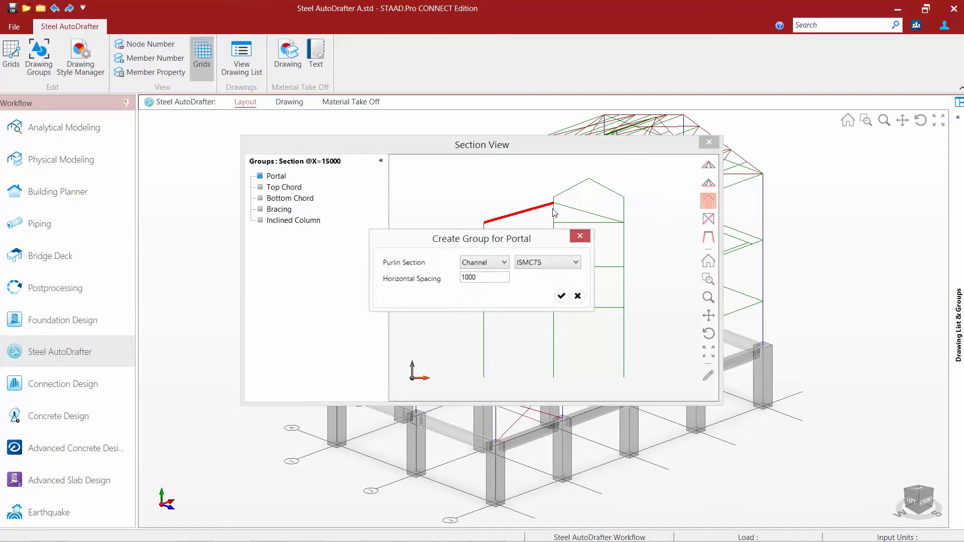
{"action": "left_click", "coordinate": [561, 296]}
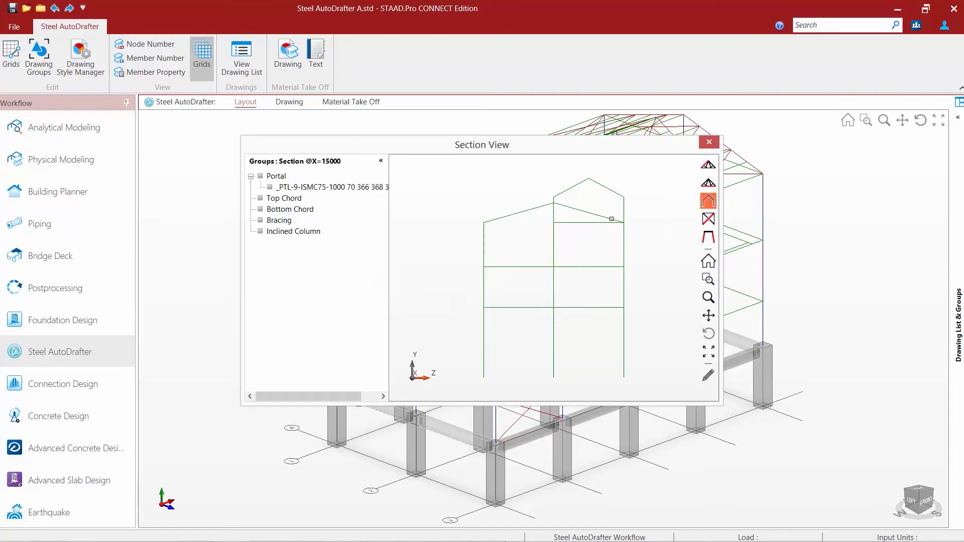
- Group the rafter traced from the right eave as portal PTL-10
{"action": "left_click", "coordinate": [623, 222]}
{"action": "right_click", "coordinate": [559, 205]}
{"action": "left_click", "coordinate": [588, 209]}
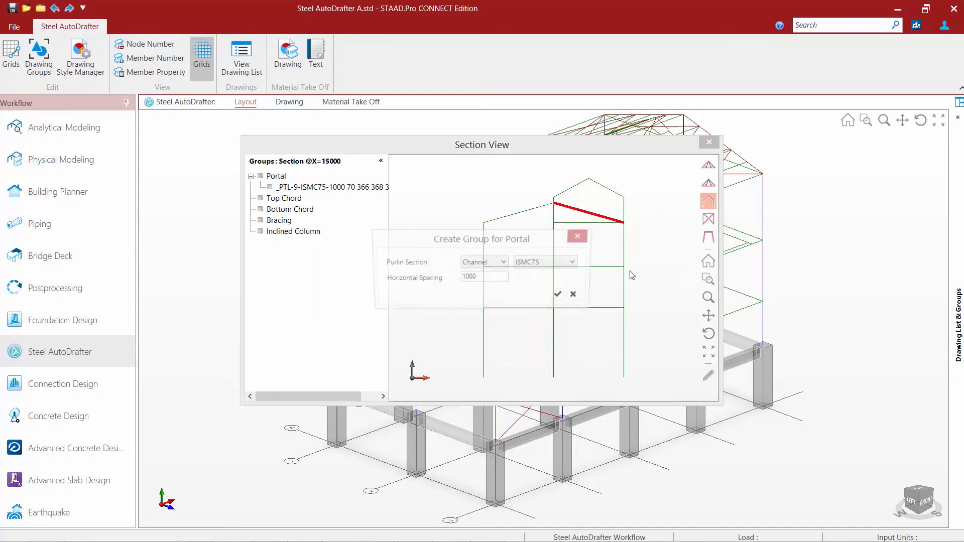
{"action": "left_click", "coordinate": [558, 295]}
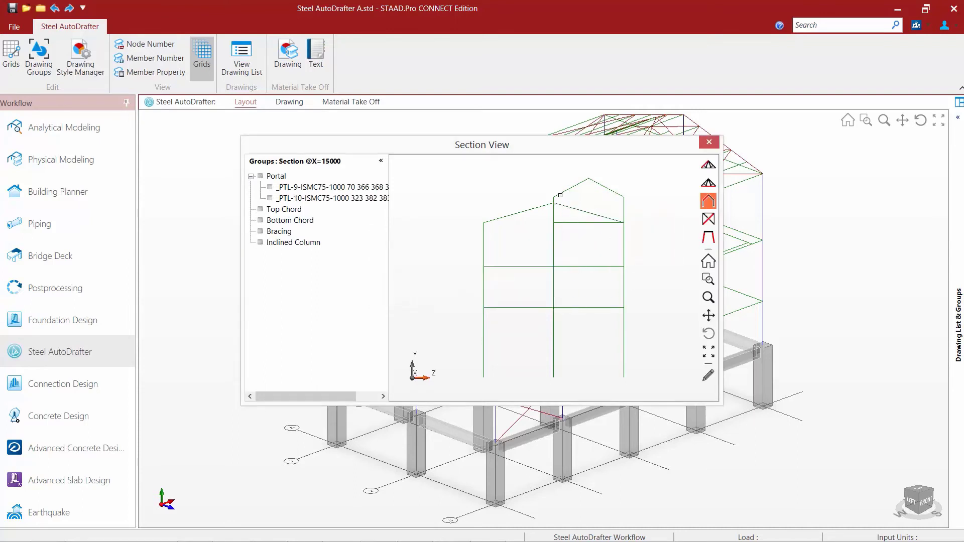
- Create portal PTL-11 and one more ISMC75/1000 group for the rafter segments near the ridge
{"action": "right_click", "coordinate": [584, 184]}
{"action": "left_click", "coordinate": [623, 189]}
{"action": "left_click", "coordinate": [561, 297]}
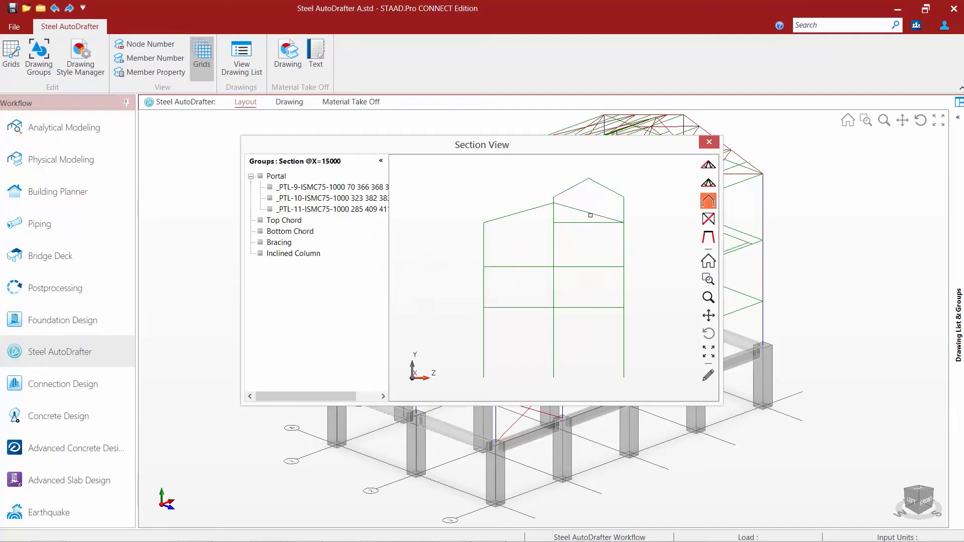
{"action": "left_click", "coordinate": [598, 186]}
{"action": "left_click", "coordinate": [623, 187]}
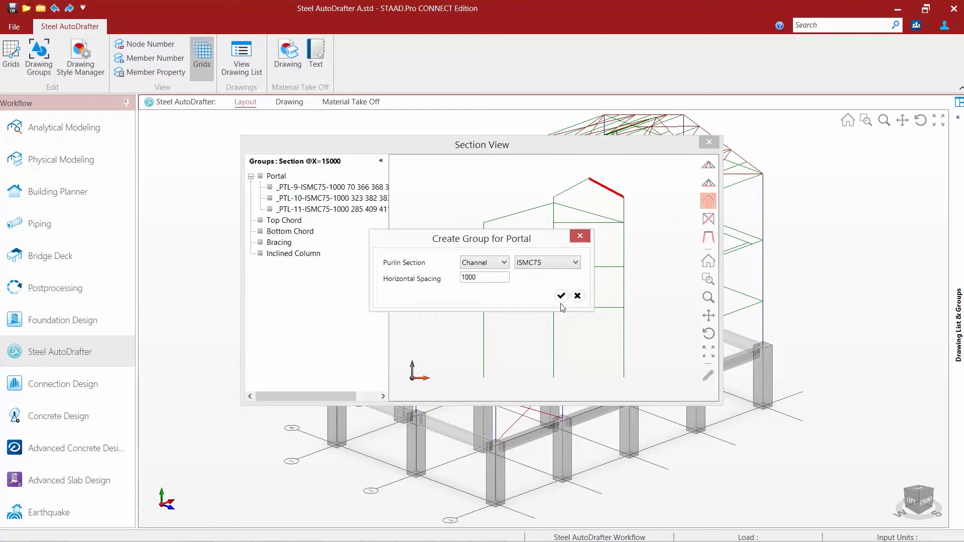
{"action": "left_click", "coordinate": [561, 295]}
- Close the X = 15000 view, cut the section at X = 20000, and group the left rafter as PTL-13
{"action": "left_click", "coordinate": [709, 142]}
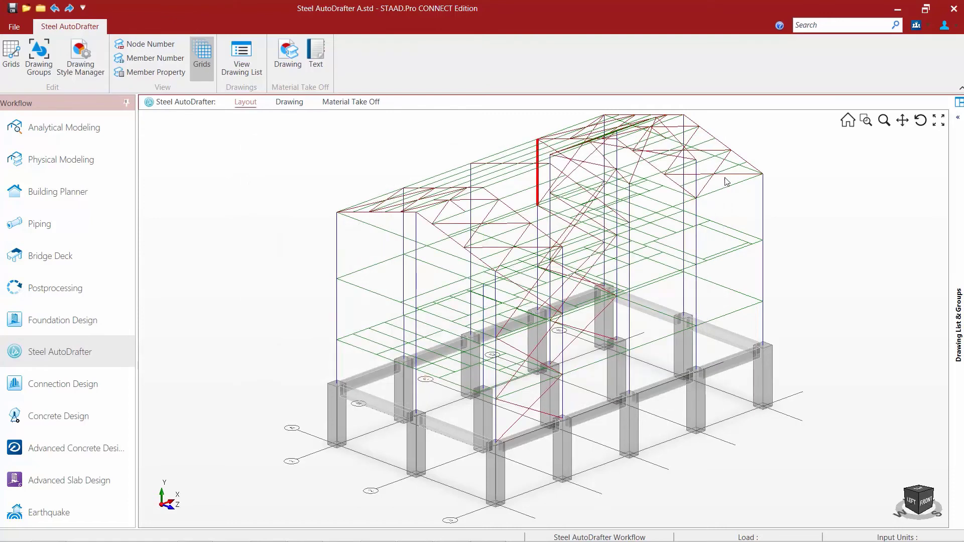
{"action": "left_click", "coordinate": [764, 207]}
{"action": "right_click", "coordinate": [764, 207]}
{"action": "left_click", "coordinate": [784, 234]}
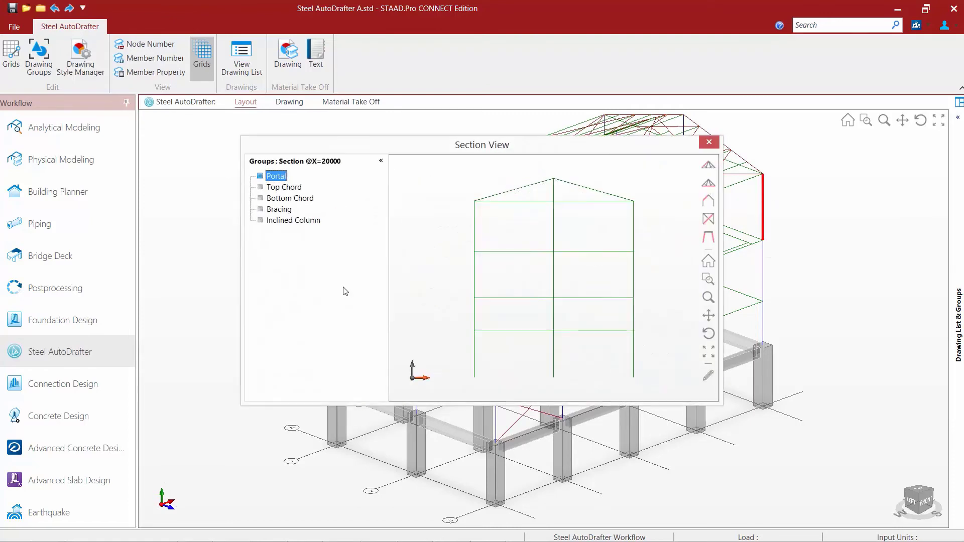
{"action": "left_click", "coordinate": [708, 200]}
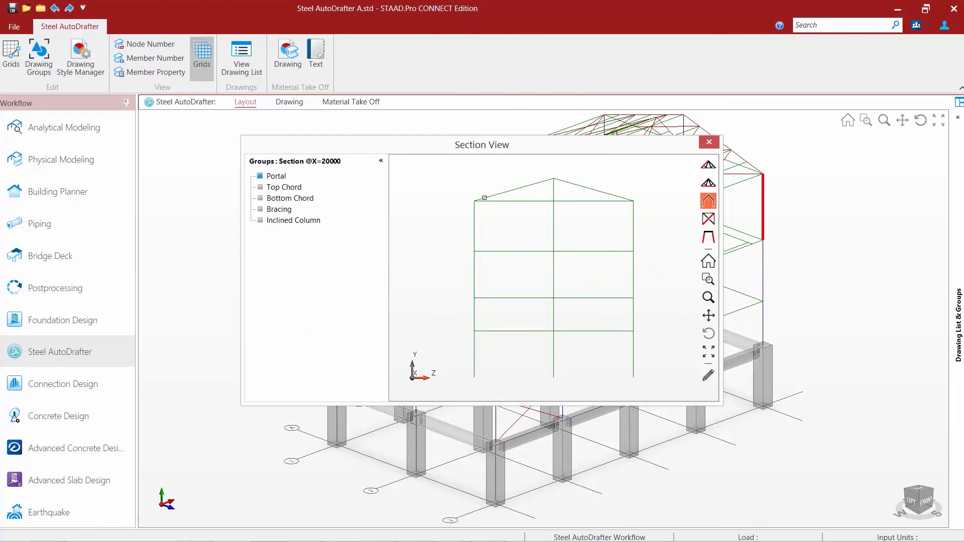
{"action": "left_click", "coordinate": [490, 197]}
{"action": "left_click_drag", "start_coordinate": [502, 193], "coordinate": [542, 182]}
{"action": "right_click", "coordinate": [542, 182]}
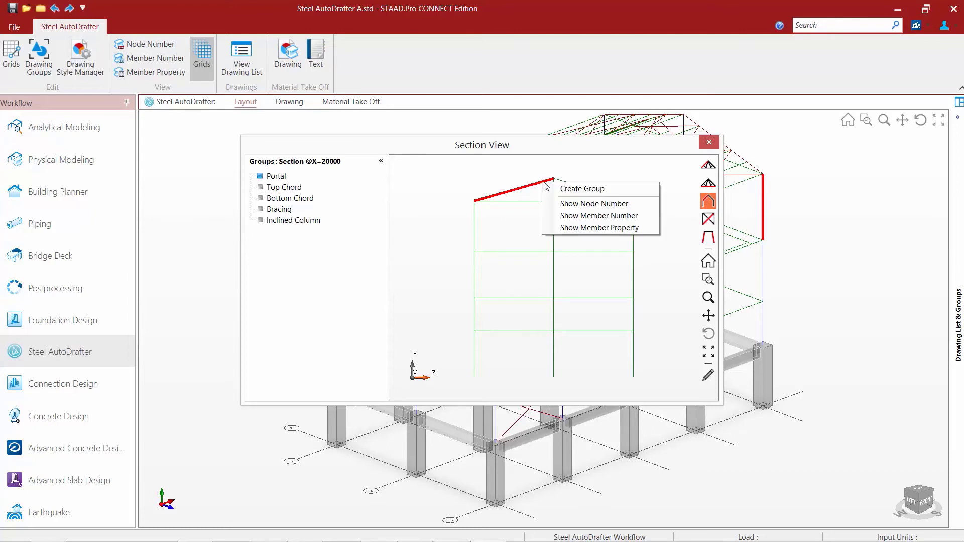
{"action": "left_click", "coordinate": [550, 187]}
{"action": "left_click", "coordinate": [561, 295]}
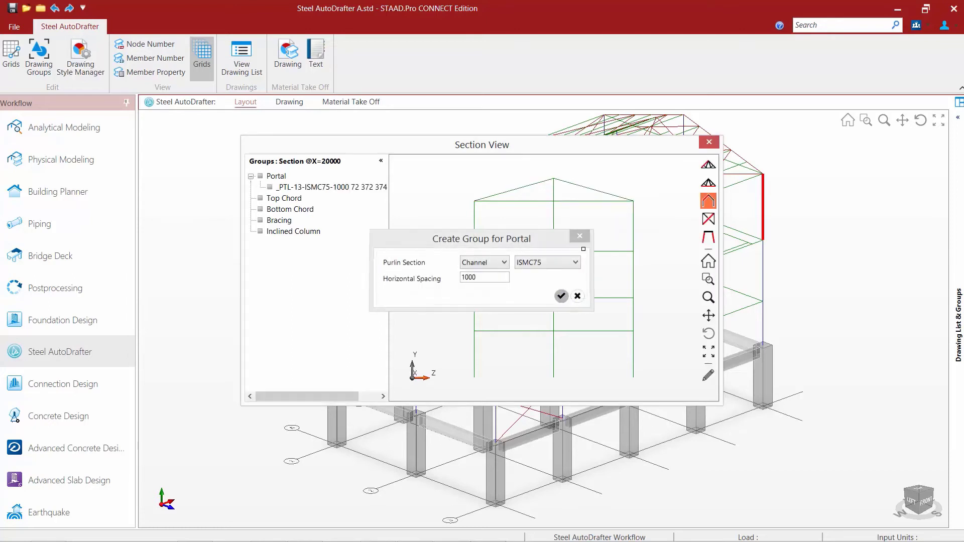
- Group the right rafter at X = 20000 as portal PTL-14 and close Section View
{"action": "mouse_move", "coordinate": [615, 194]}
{"action": "left_mouse_down"}
{"action": "mouse_move", "coordinate": [623, 197]}
{"action": "mouse_move", "coordinate": [557, 180]}
{"action": "left_mouse_up"}
{"action": "right_click", "coordinate": [564, 183]}
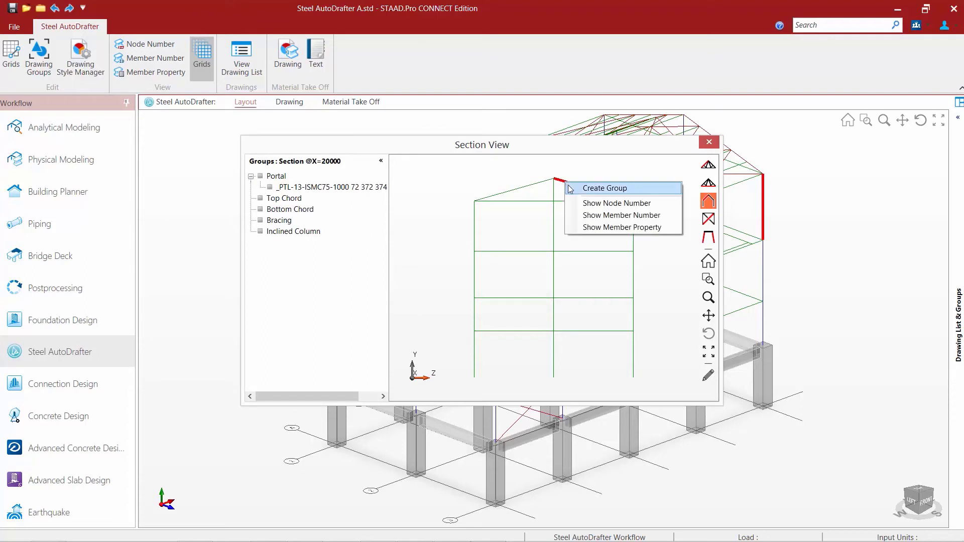
{"action": "left_click", "coordinate": [572, 188]}
{"action": "left_click", "coordinate": [561, 296]}
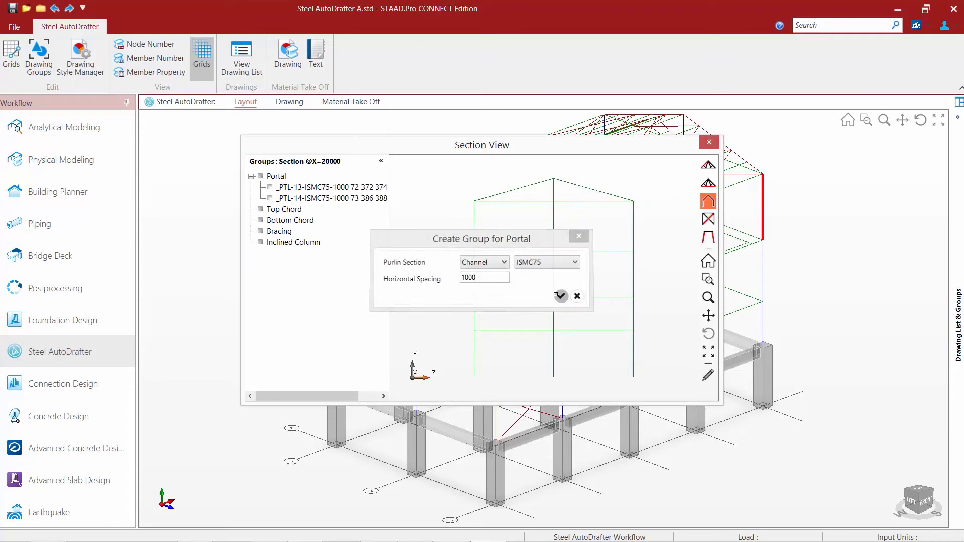
{"action": "left_click", "coordinate": [708, 142]}
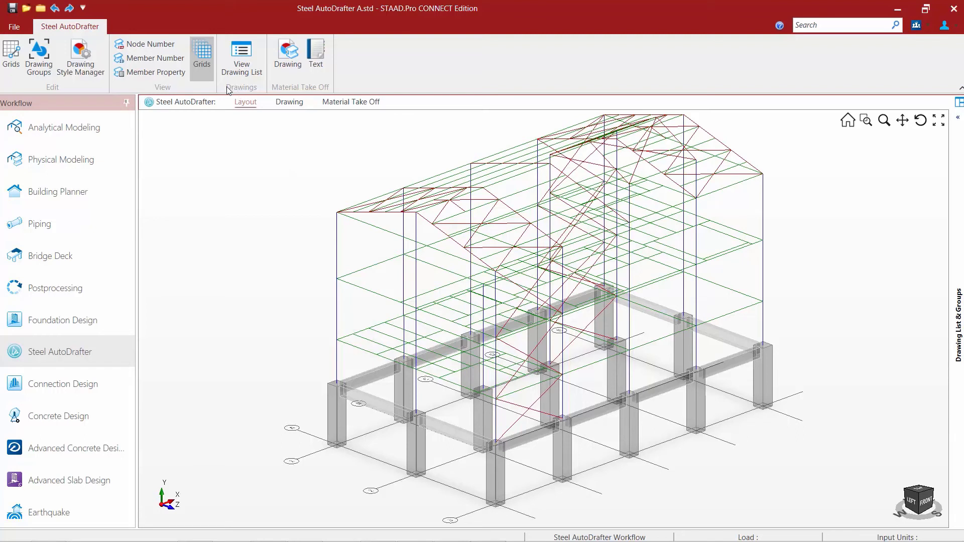
- List the drawing groups, highlight the members of PTL-1 through PTL-7 in turn, then clear the highlight
{"action": "left_click", "coordinate": [38, 62]}
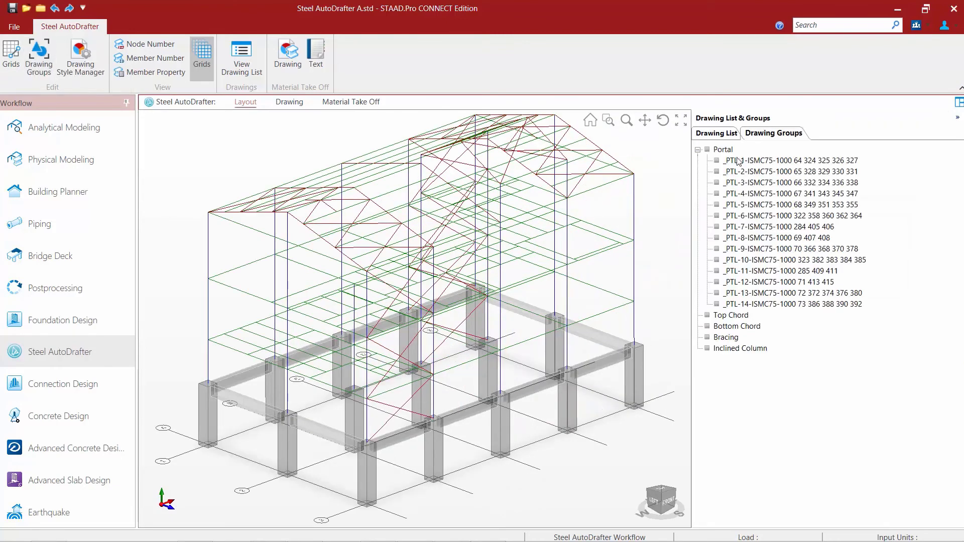
{"action": "left_click", "coordinate": [738, 161]}
{"action": "left_click", "coordinate": [740, 172]}
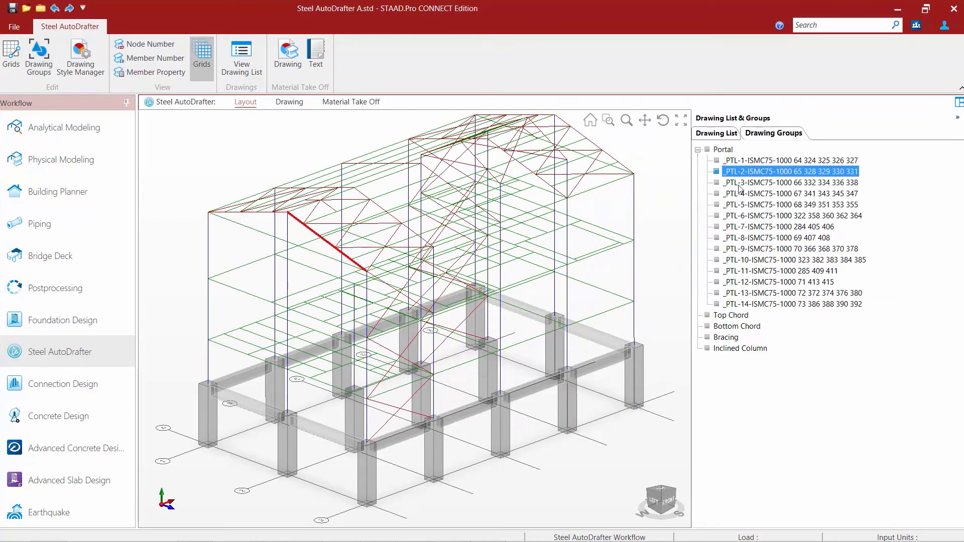
{"action": "left_click", "coordinate": [740, 184]}
{"action": "left_click", "coordinate": [740, 194]}
{"action": "left_click", "coordinate": [742, 206]}
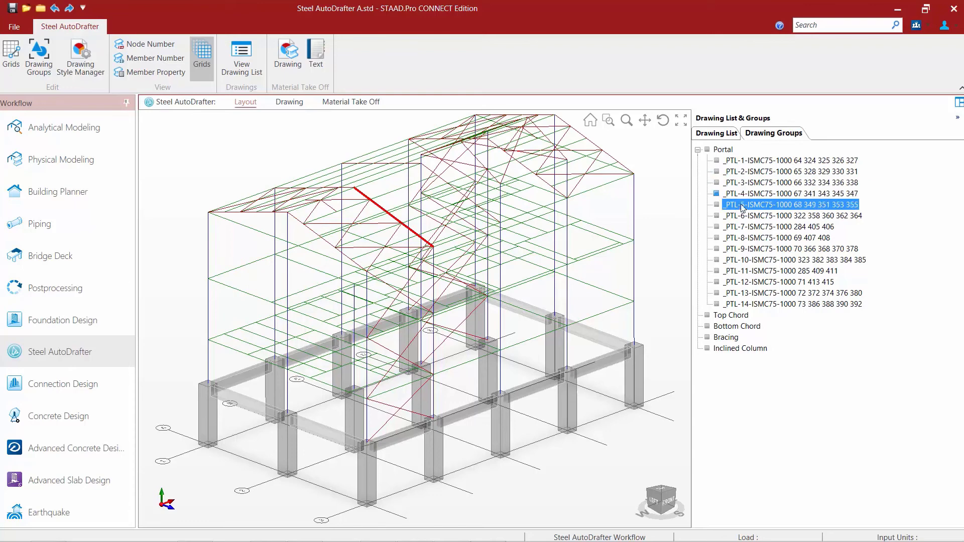
{"action": "left_click", "coordinate": [745, 216]}
{"action": "left_click", "coordinate": [746, 227]}
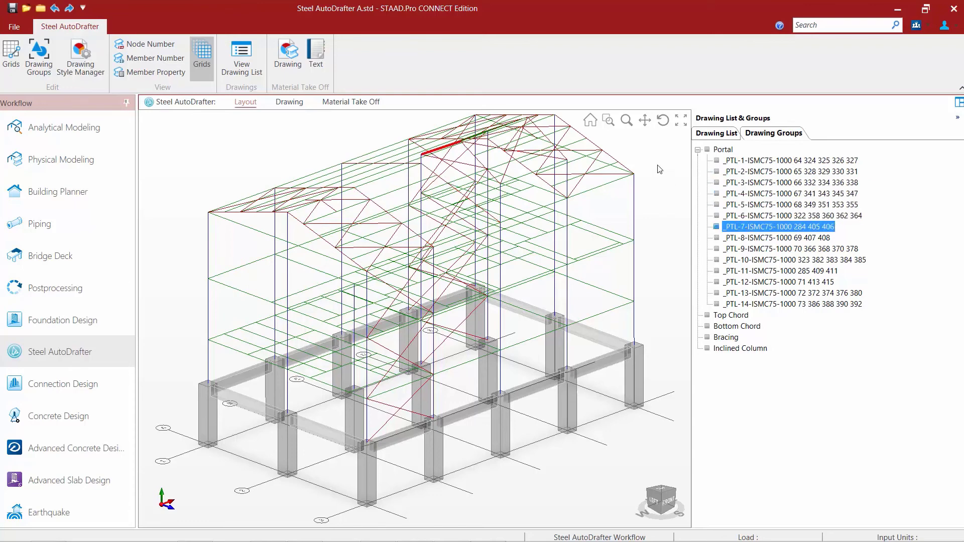
{"action": "left_click", "coordinate": [659, 169]}
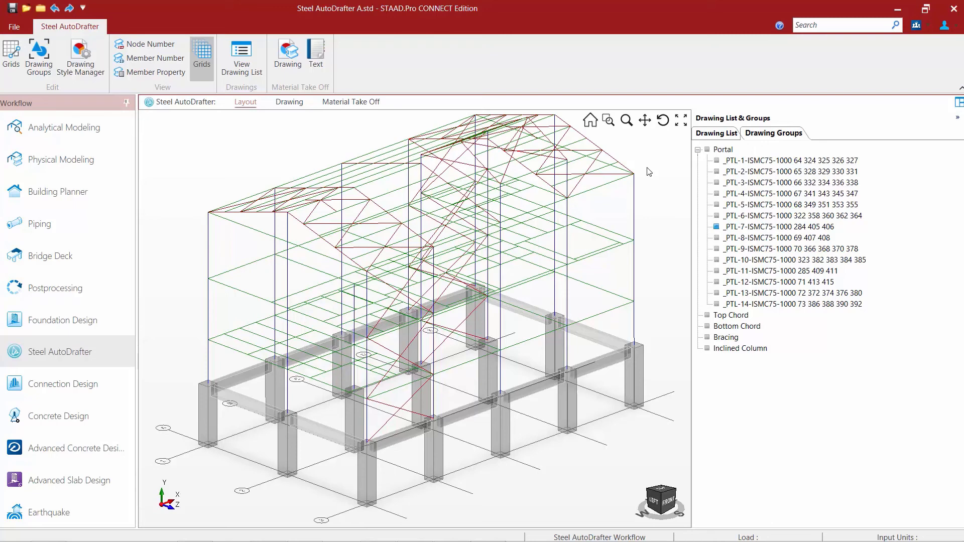
{"action": "right_click", "coordinate": [635, 202]}
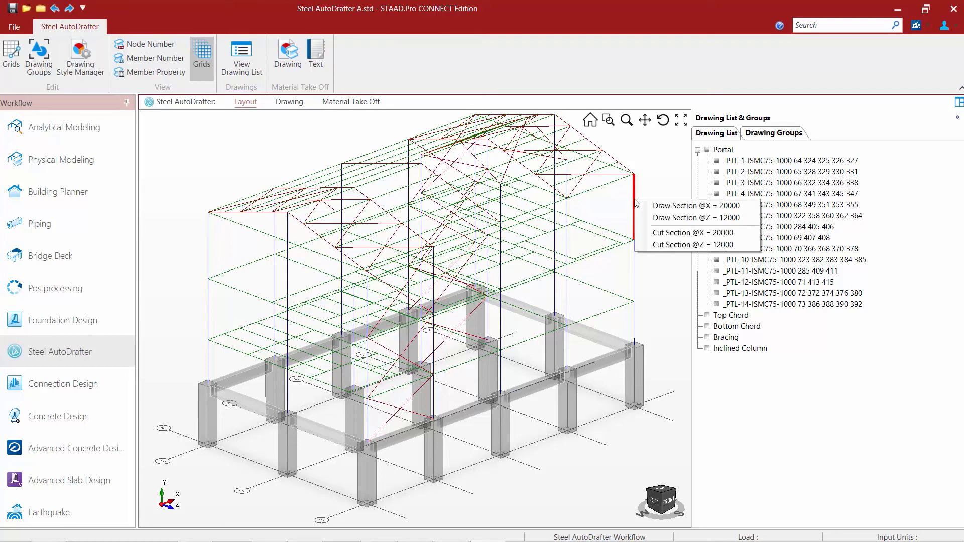
{"action": "left_click", "coordinate": [654, 245]}
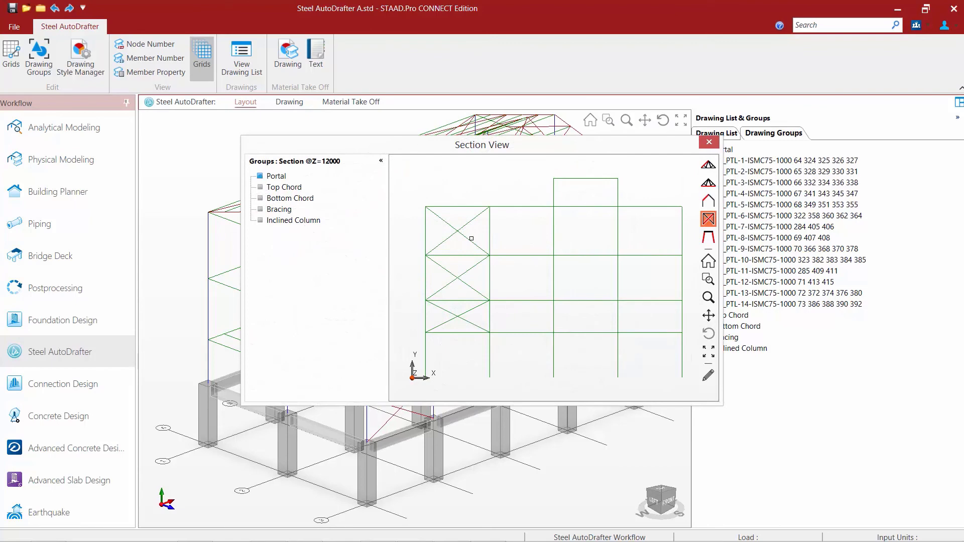
{"action": "left_click", "coordinate": [471, 239]}
{"action": "left_click", "coordinate": [710, 142]}
{"action": "left_click", "coordinate": [299, 152]}
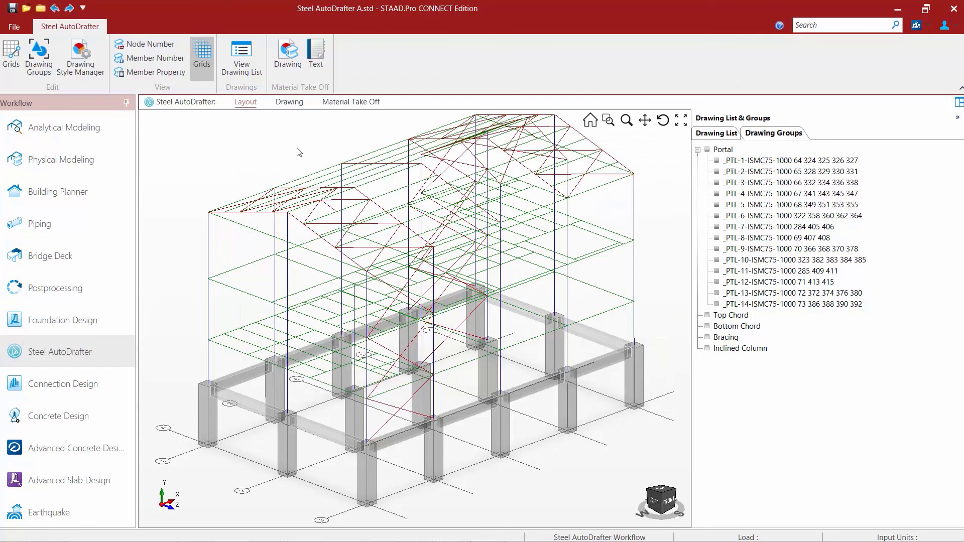